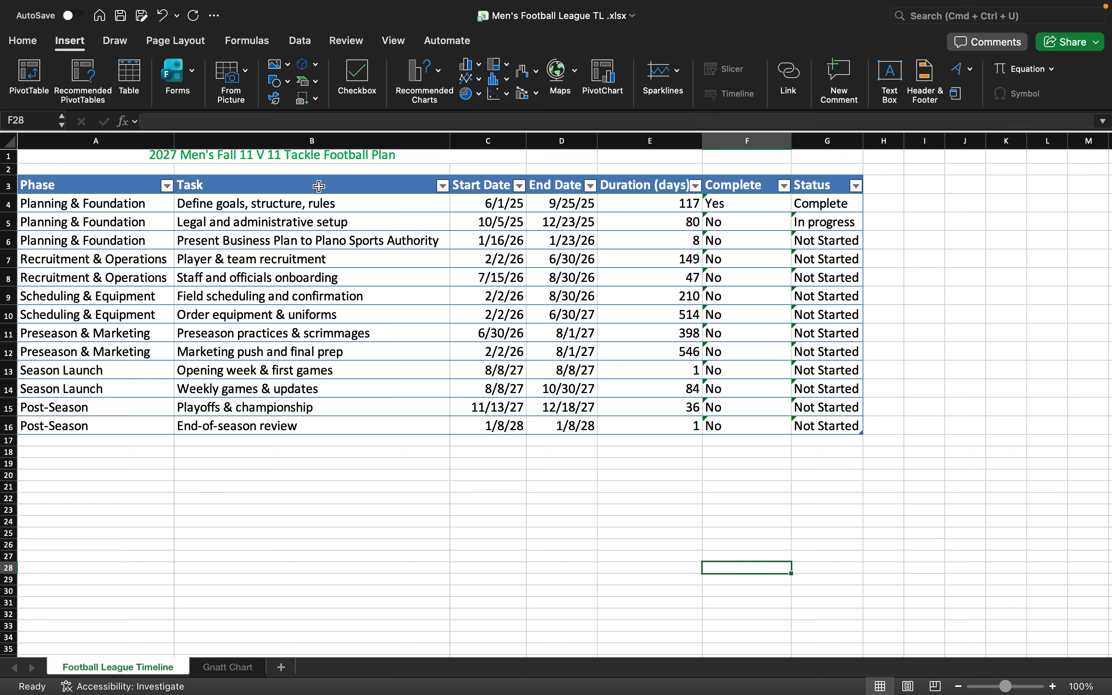
- Select the Task, Start Date and Duration columns, then go to the Gnatt Chart sheet
{"action": "left_click_drag", "start_coordinate": [319, 186], "coordinate": [501, 430]}
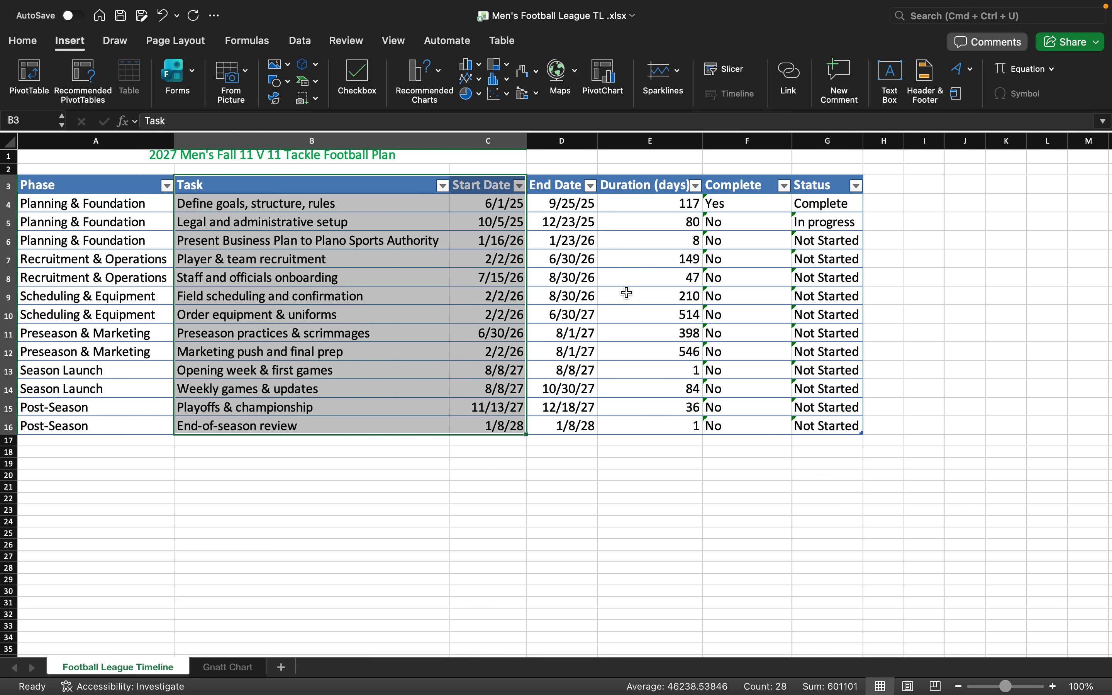
{"action": "left_click_drag", "start_coordinate": [658, 186], "coordinate": [663, 434]}
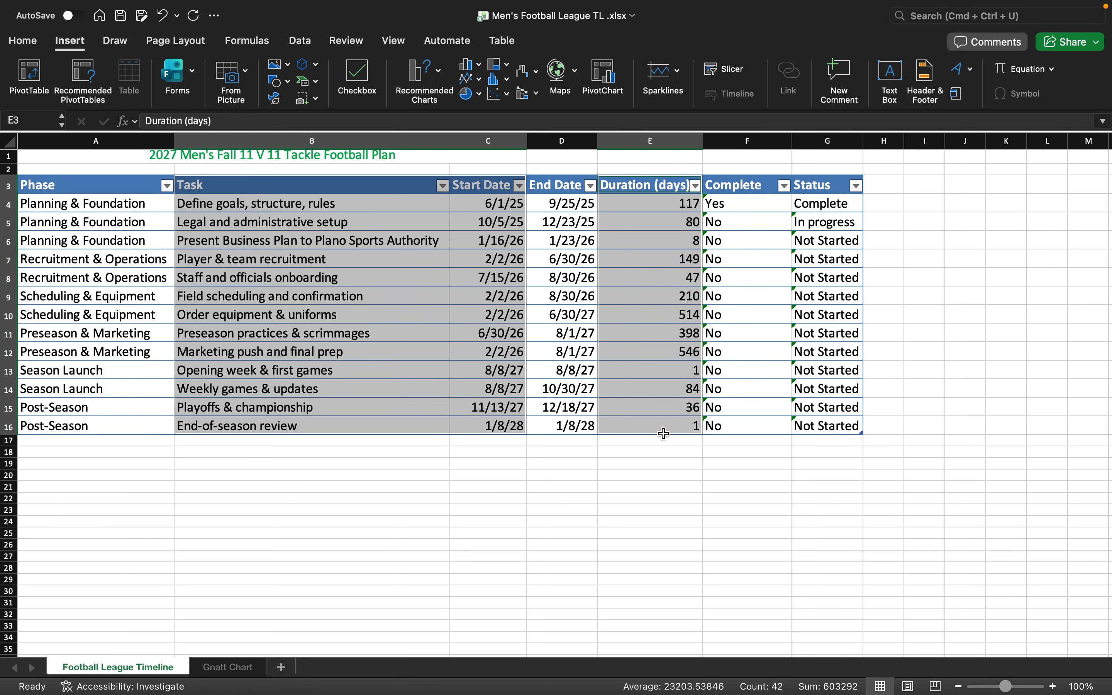
{"action": "left_click", "coordinate": [478, 68]}
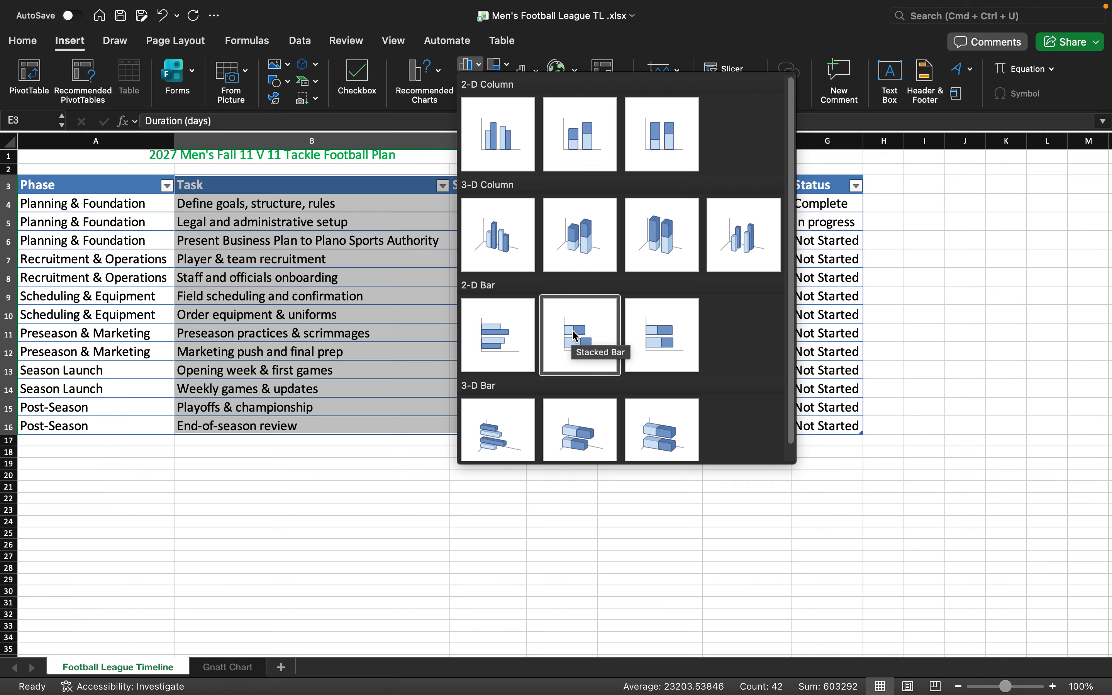
{"action": "left_click", "coordinate": [236, 675]}
{"action": "left_click", "coordinate": [236, 675]}
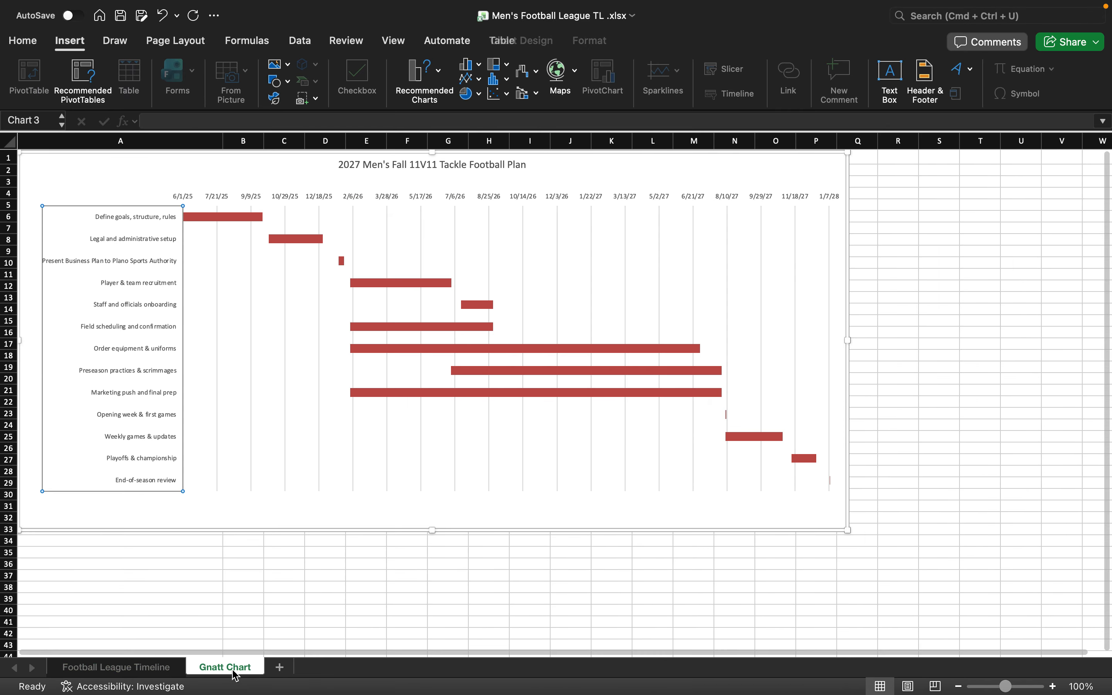
- Confirm the Legal and administrative setup start-date point's fill is set to No fill
{"action": "left_click", "coordinate": [213, 240]}
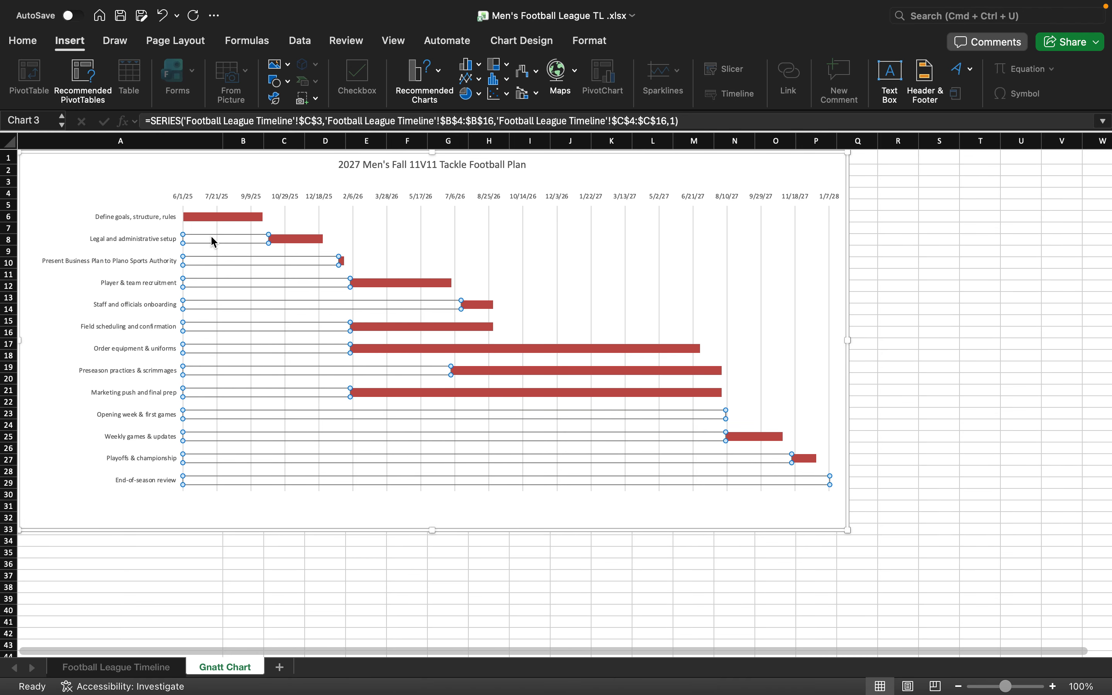
{"action": "right_click", "coordinate": [213, 241]}
{"action": "left_click", "coordinate": [199, 243]}
{"action": "left_click", "coordinate": [199, 243]}
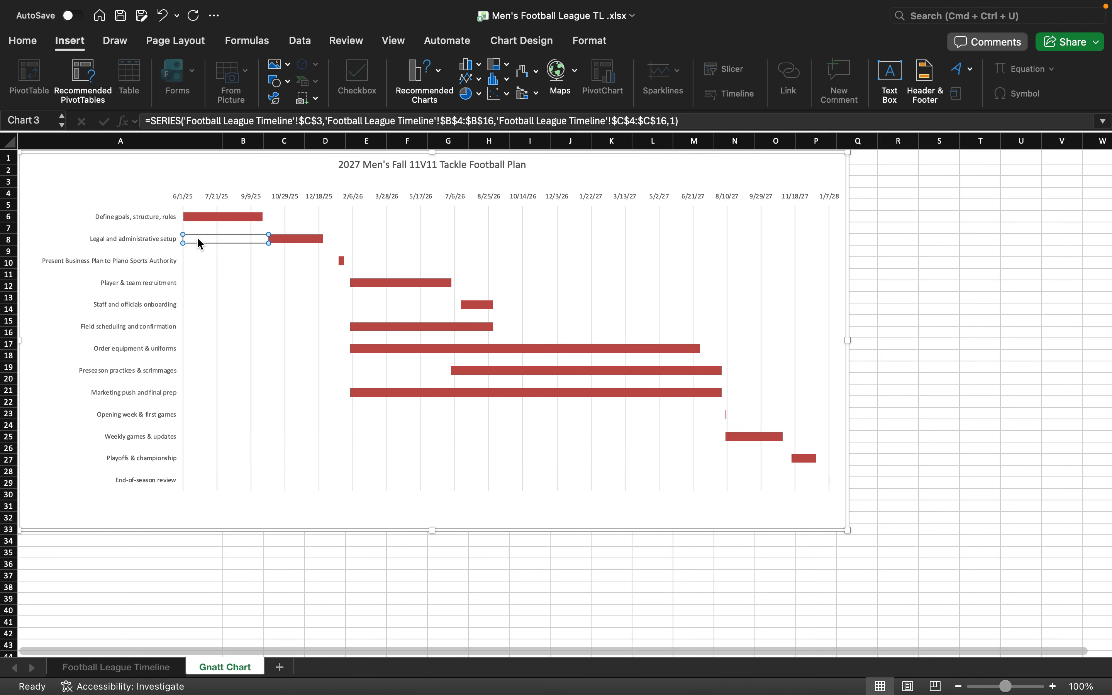
{"action": "double_click", "coordinate": [199, 243]}
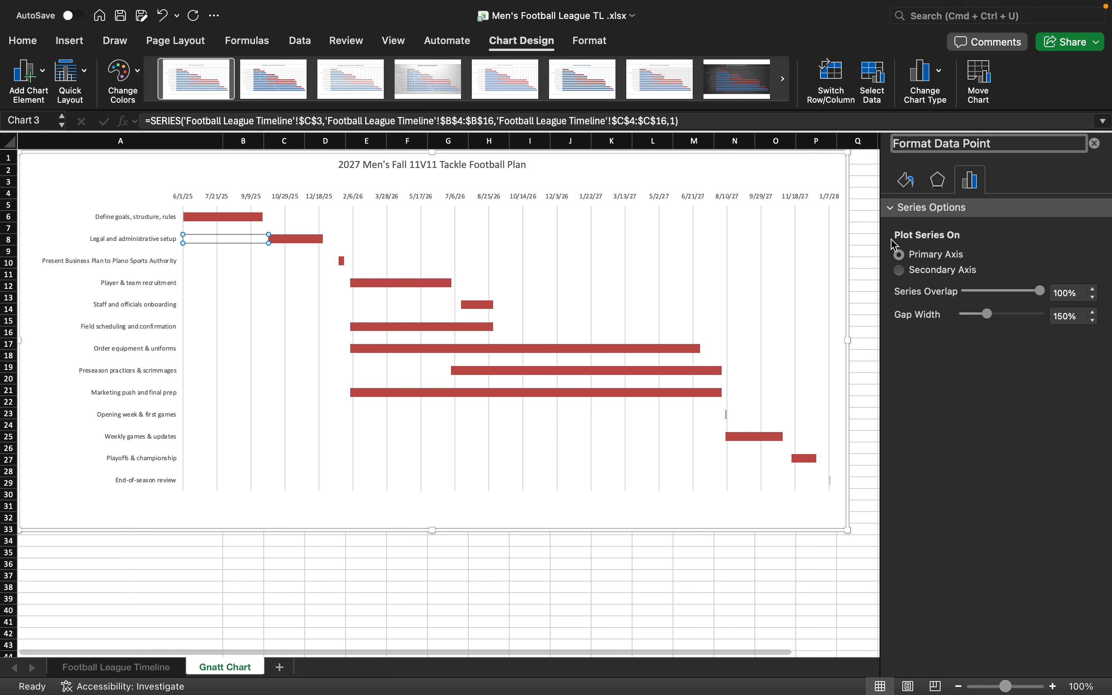
{"action": "left_click", "coordinate": [903, 180]}
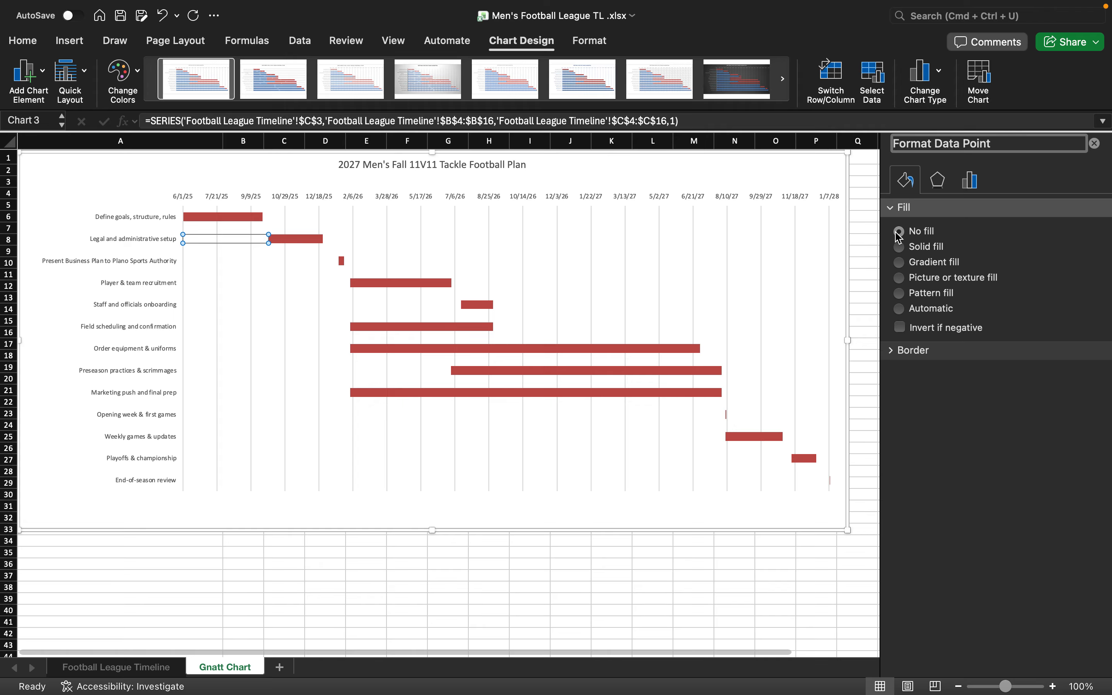
- Check the Order equipment & uniforms start-date point, then select the task-name axis
{"action": "left_click", "coordinate": [304, 349]}
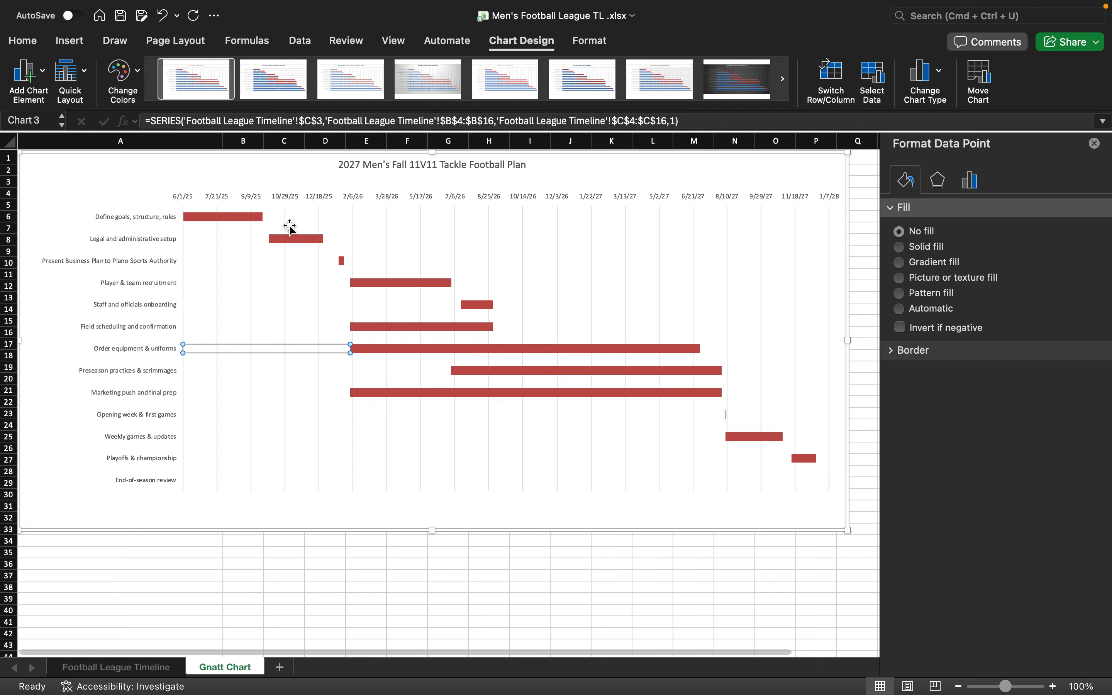
{"action": "mouse_move", "coordinate": [641, 410]}
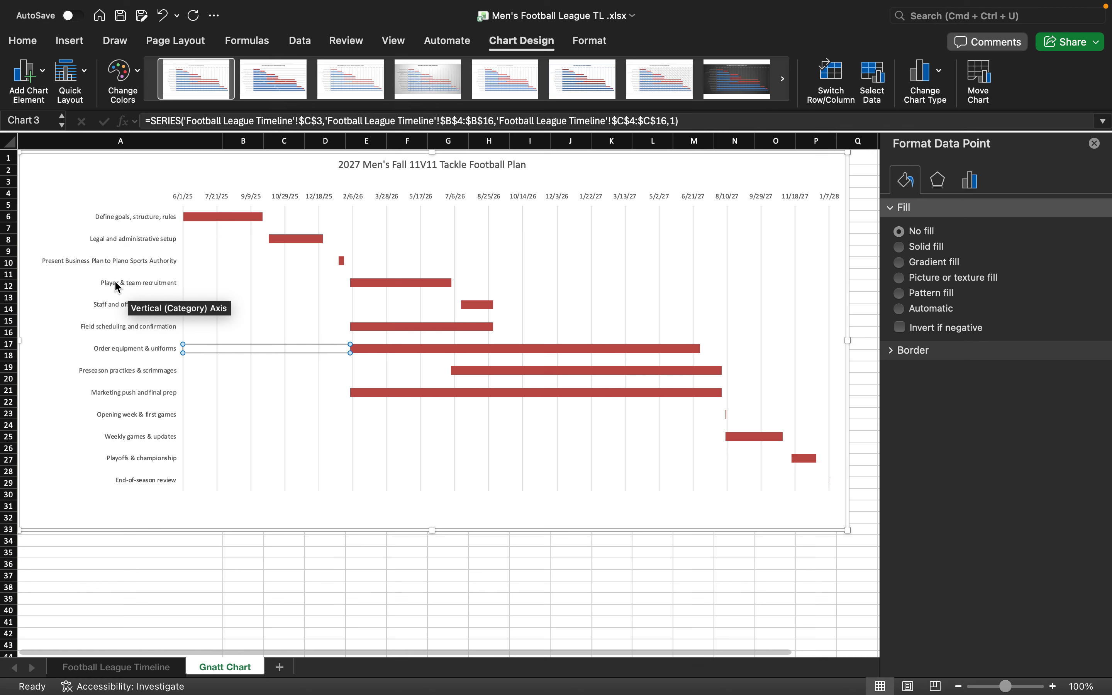
{"action": "left_click", "coordinate": [130, 259]}
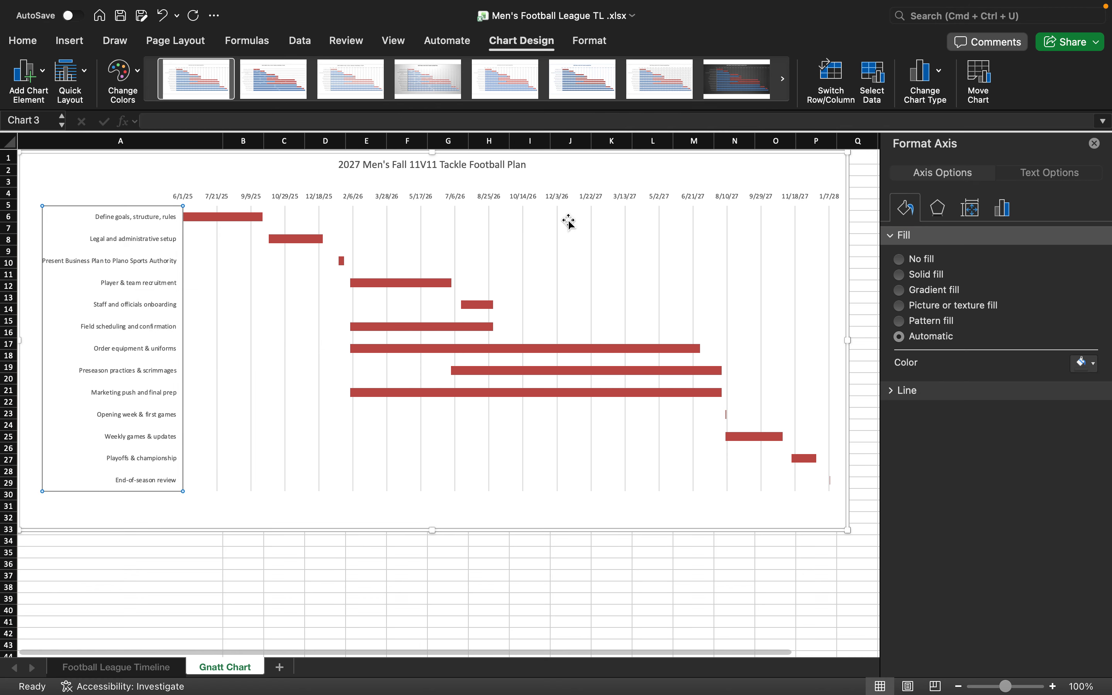
- Keep Categories in reverse order on so Define goals stays at the top
{"action": "left_click", "coordinate": [1002, 208]}
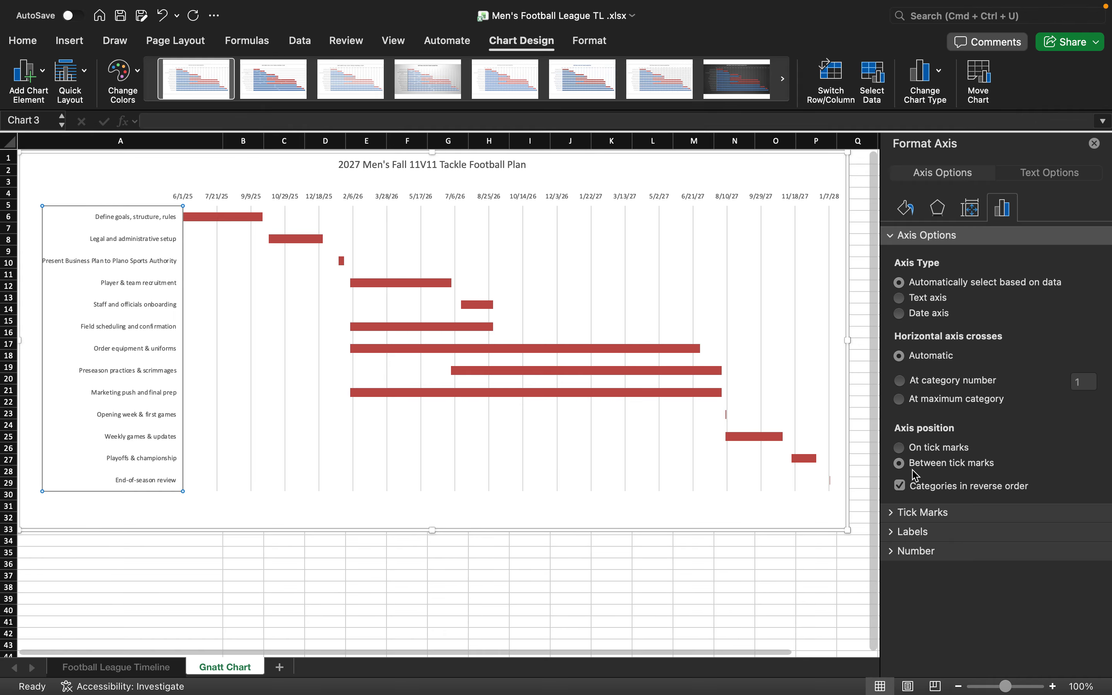
{"action": "left_click", "coordinate": [900, 486]}
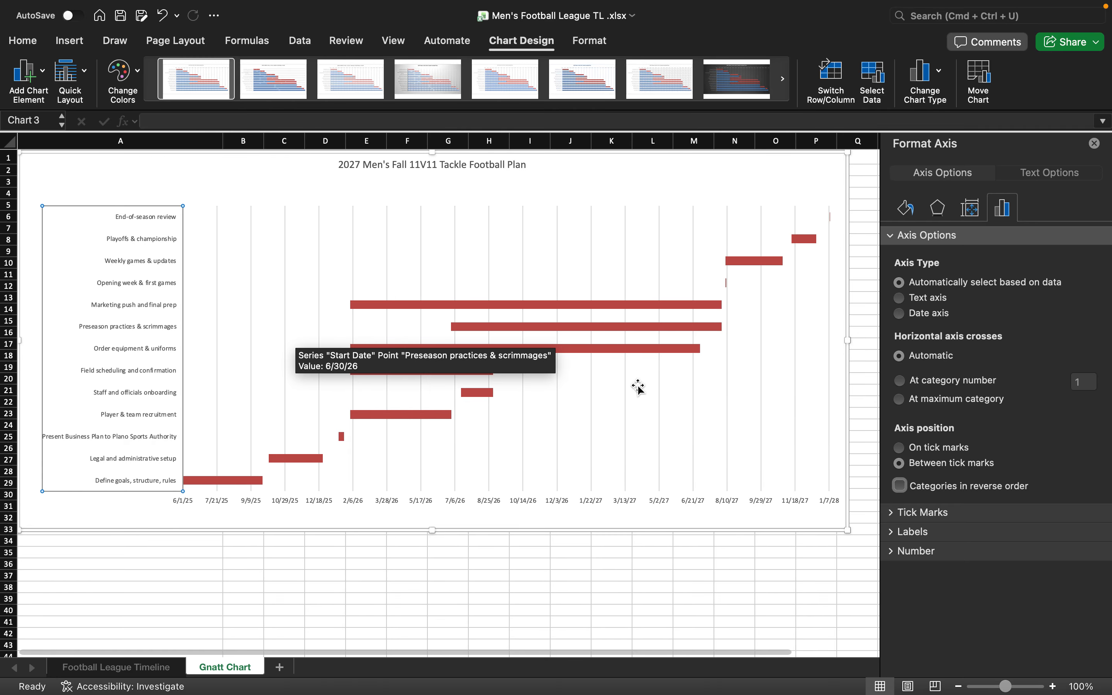
{"action": "left_click", "coordinate": [902, 486]}
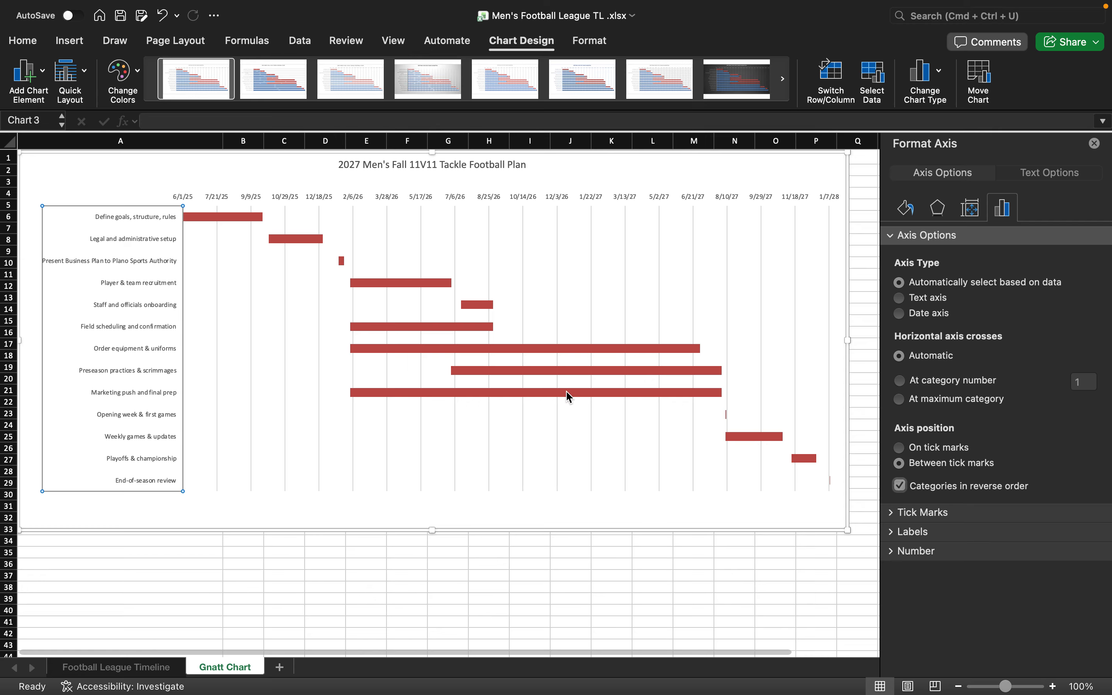
{"action": "left_click", "coordinate": [469, 394]}
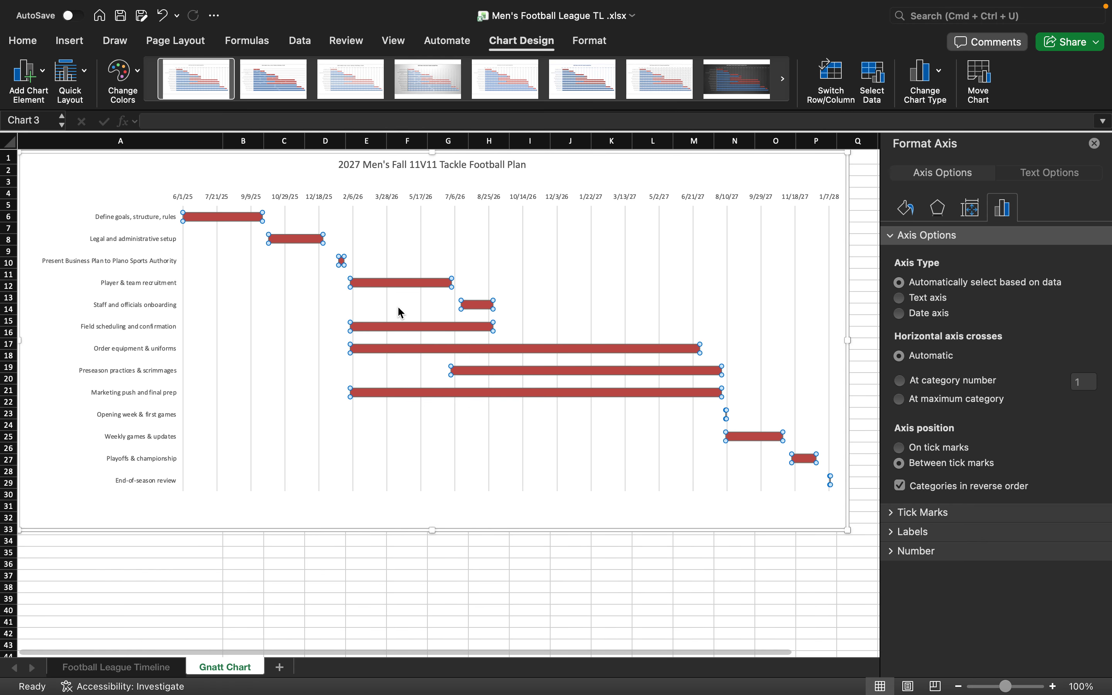
{"action": "left_click", "coordinate": [284, 197]}
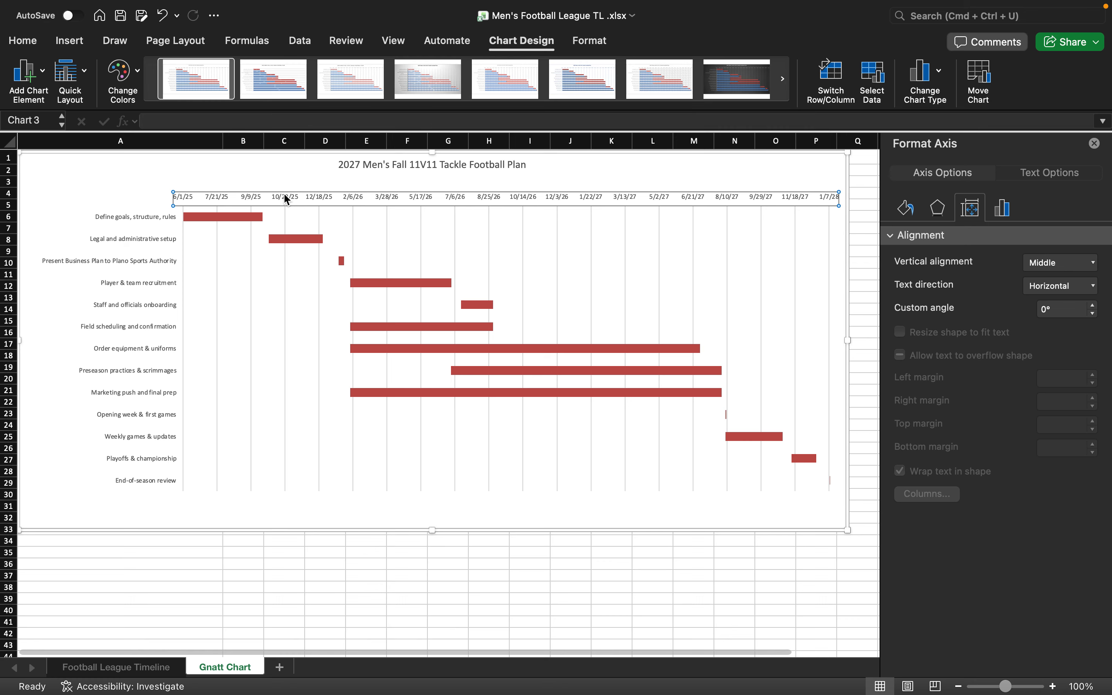
- Try a 100-day major unit on the date axis, then set it back to 50
{"action": "left_click", "coordinate": [1003, 209]}
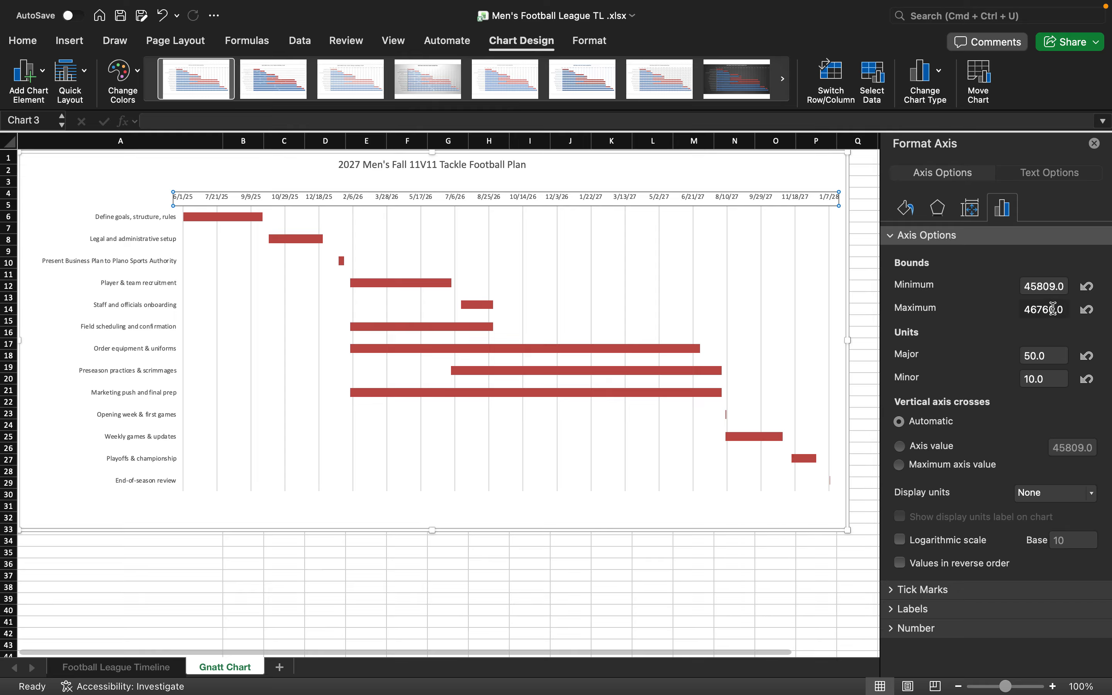
{"action": "left_click", "coordinate": [1054, 367]}
{"action": "key", "text": "BackSpace"}
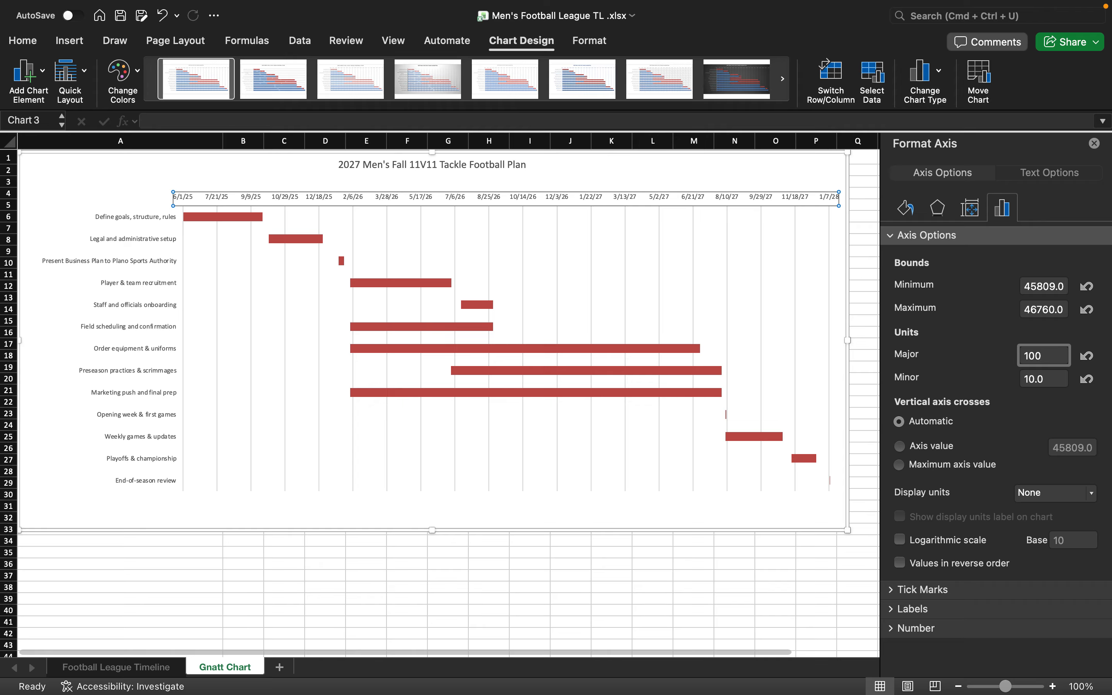
{"action": "key", "text": "Return"}
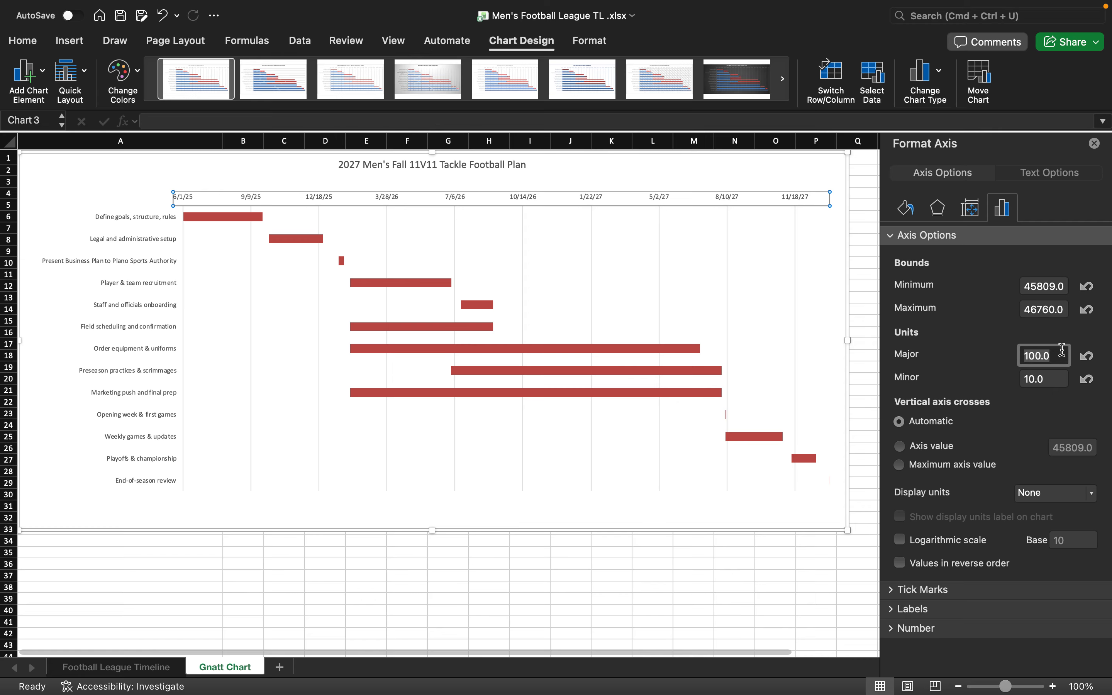
{"action": "type", "text": "50"}
{"action": "key", "text": "Return"}
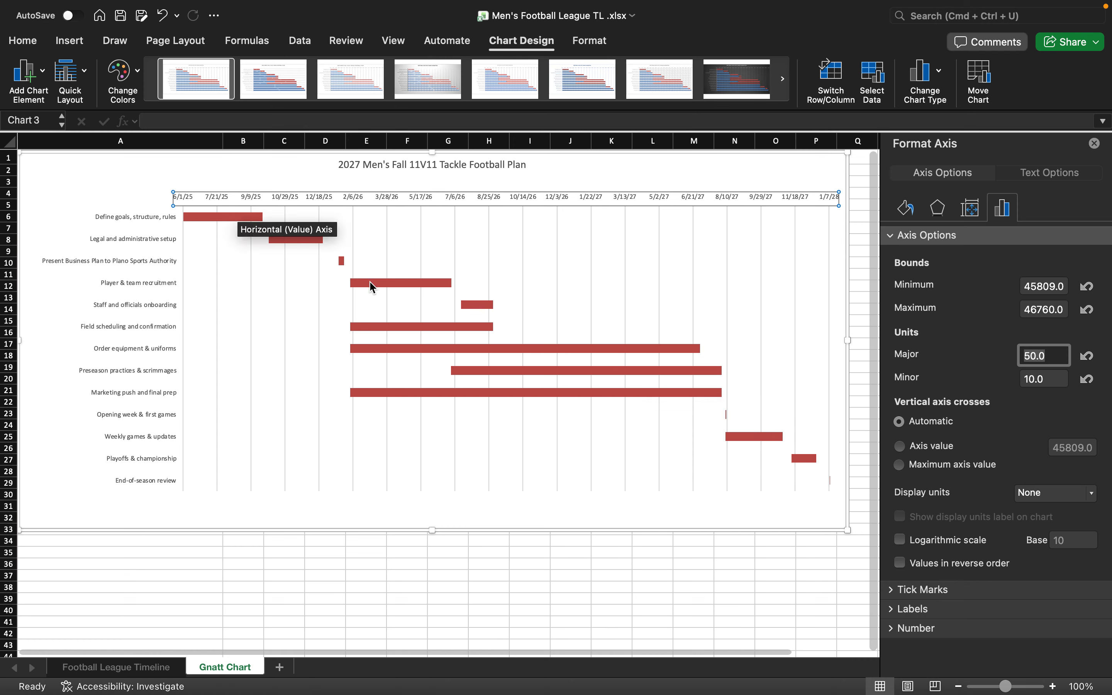
{"action": "left_click", "coordinate": [382, 283]}
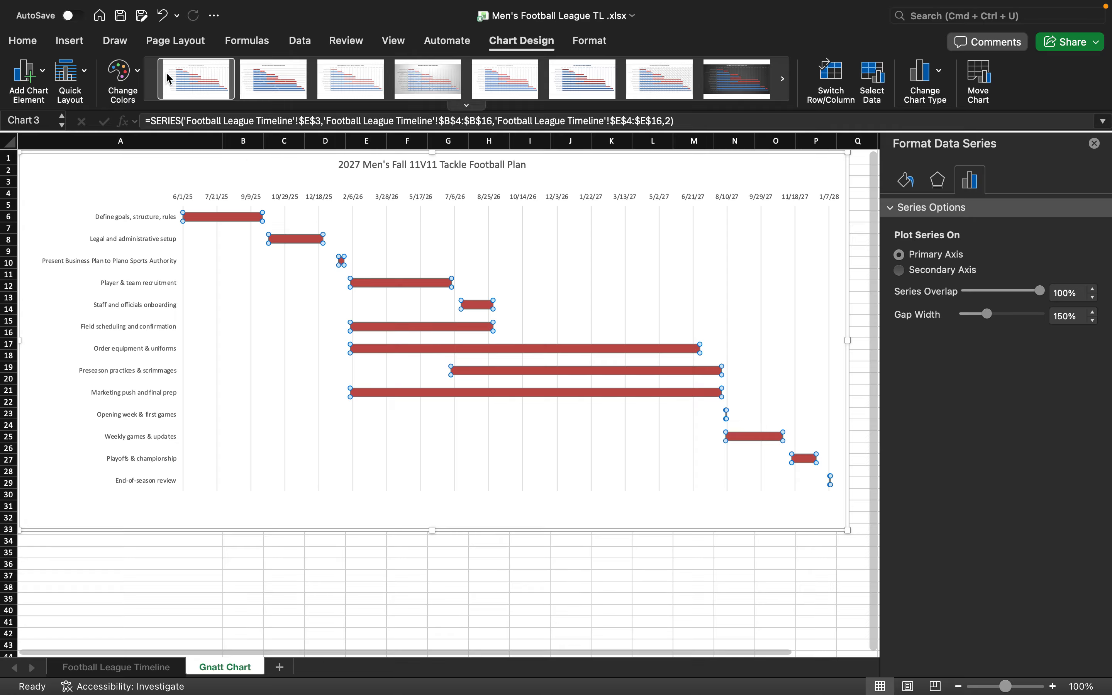
- Fill the duration bar series with the dark navy blue theme colour
{"action": "left_click", "coordinate": [42, 43]}
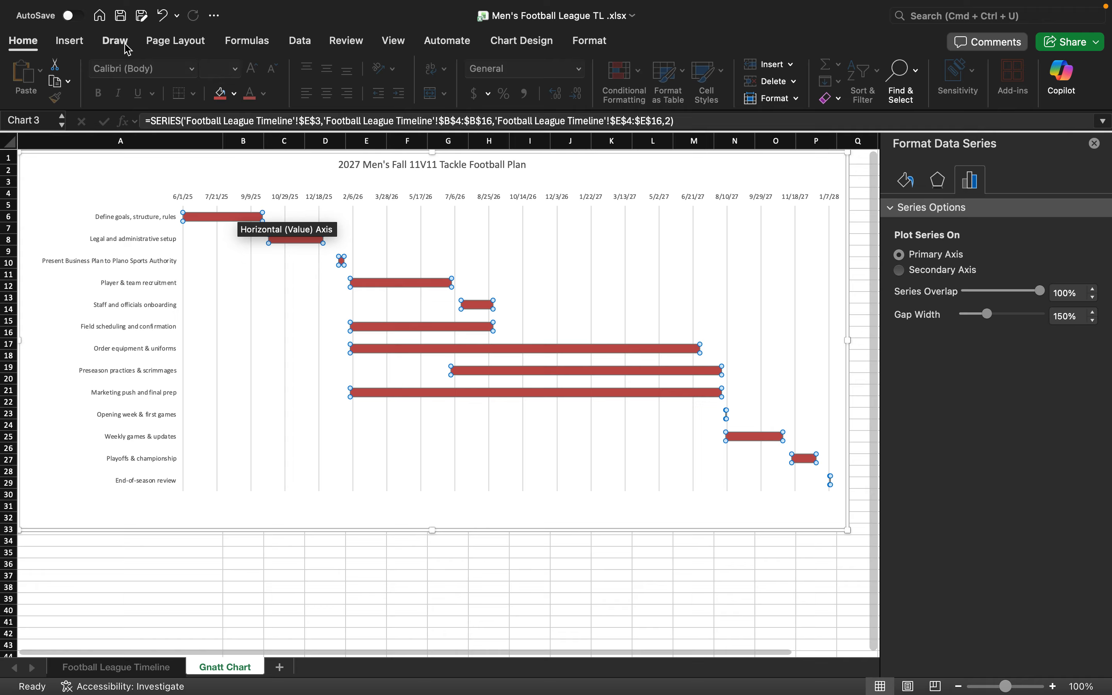
{"action": "left_click", "coordinate": [399, 321]}
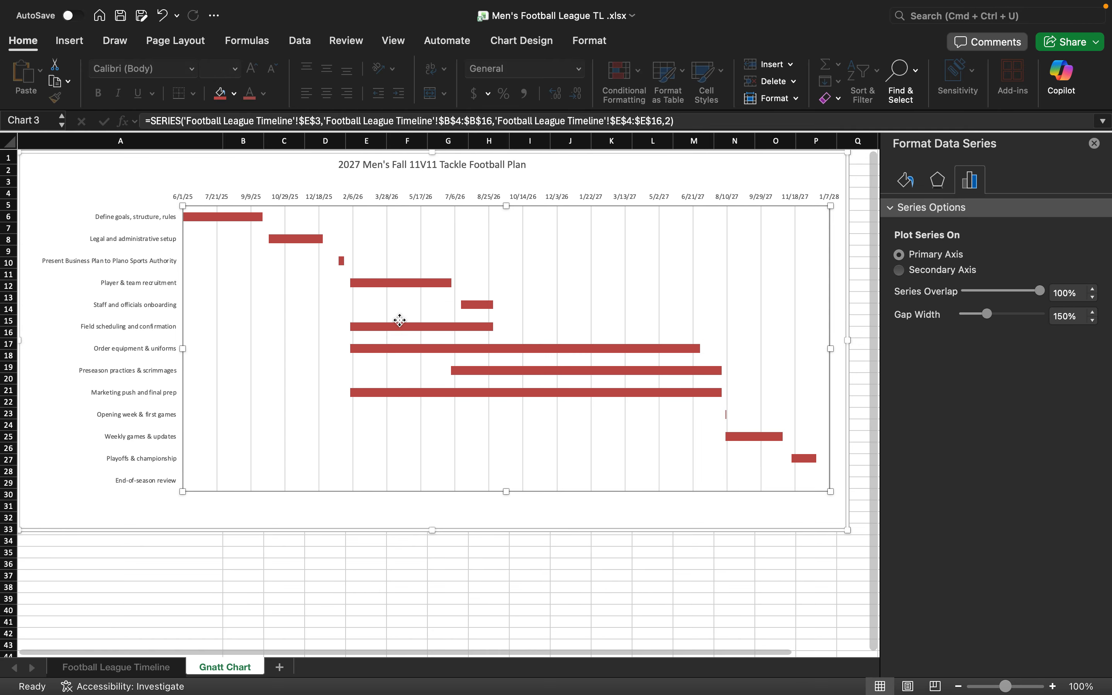
{"action": "left_click", "coordinate": [404, 284]}
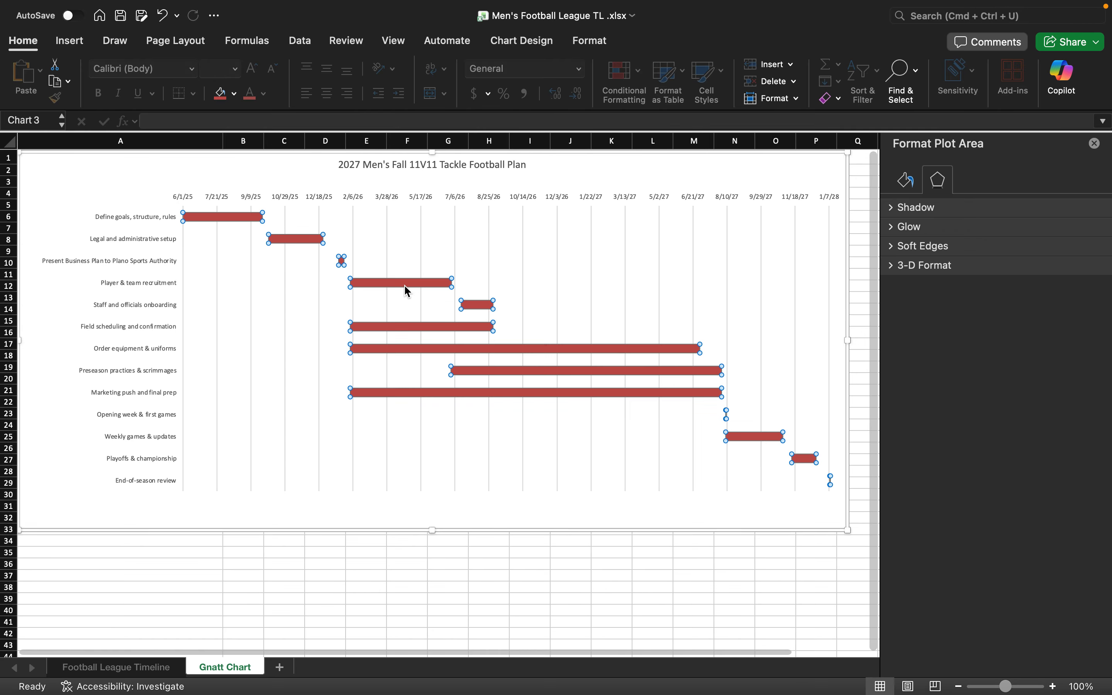
{"action": "left_click", "coordinate": [234, 93]}
{"action": "left_click", "coordinate": [267, 193]}
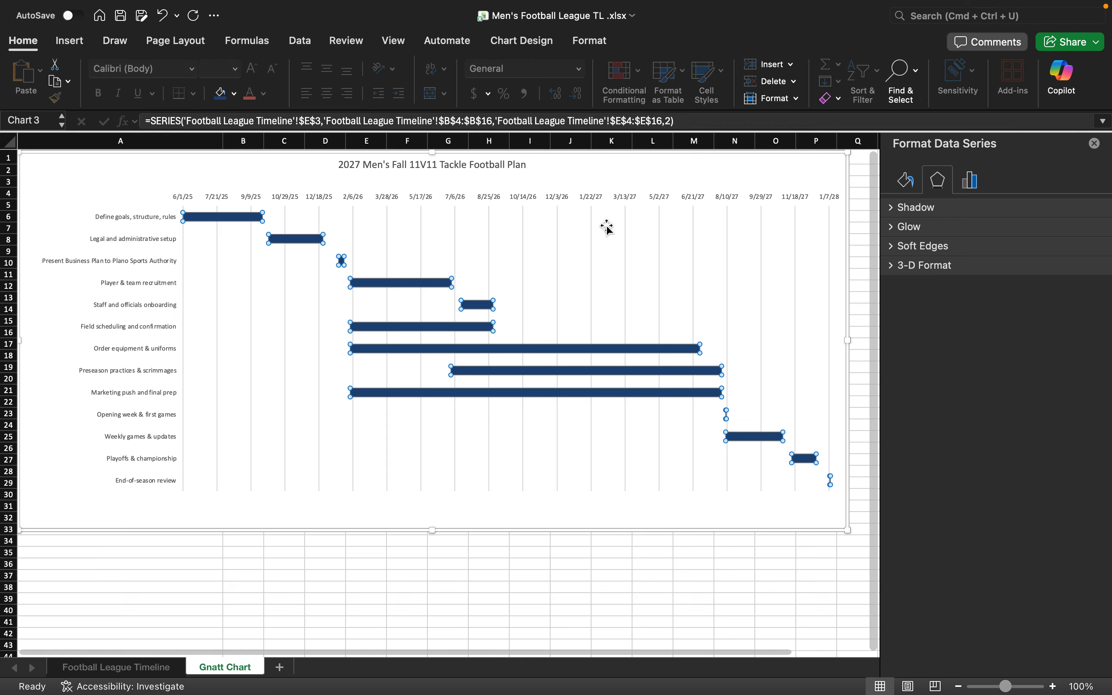
{"action": "left_click", "coordinate": [907, 181]}
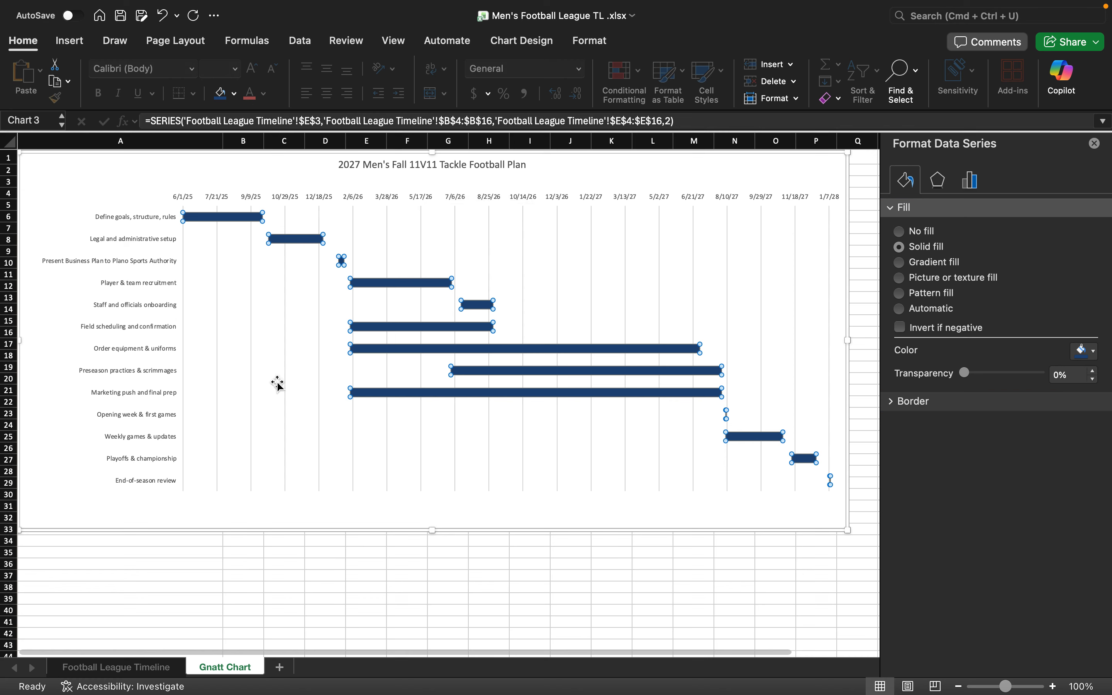
{"action": "left_click", "coordinate": [373, 159]}
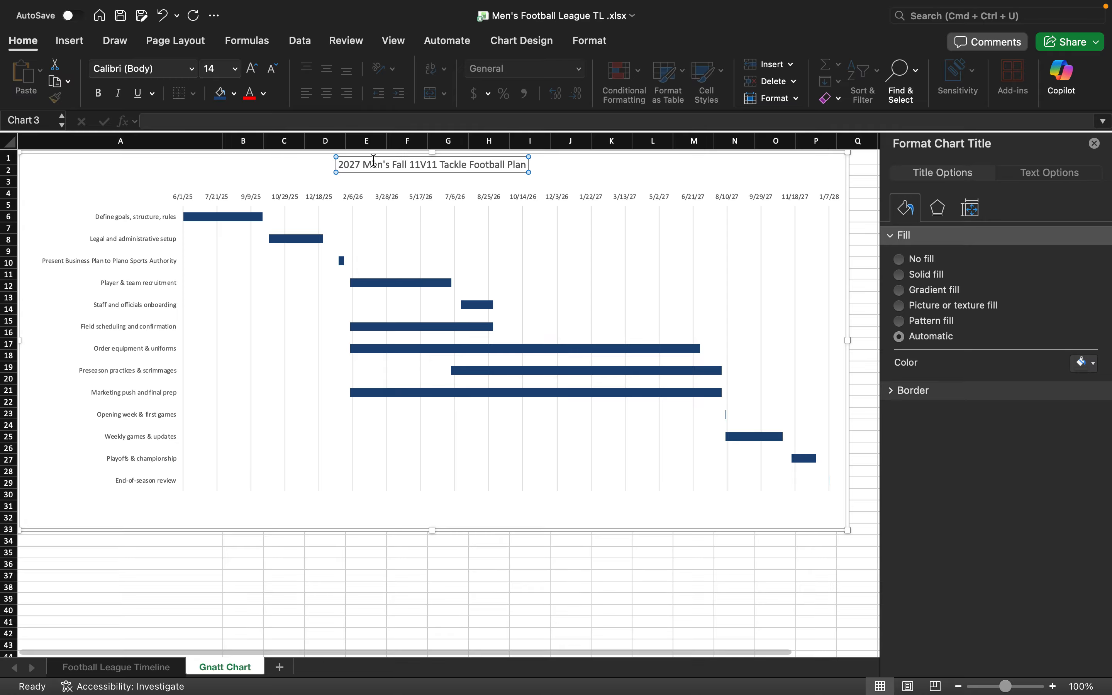
{"action": "triple_click", "coordinate": [406, 170]}
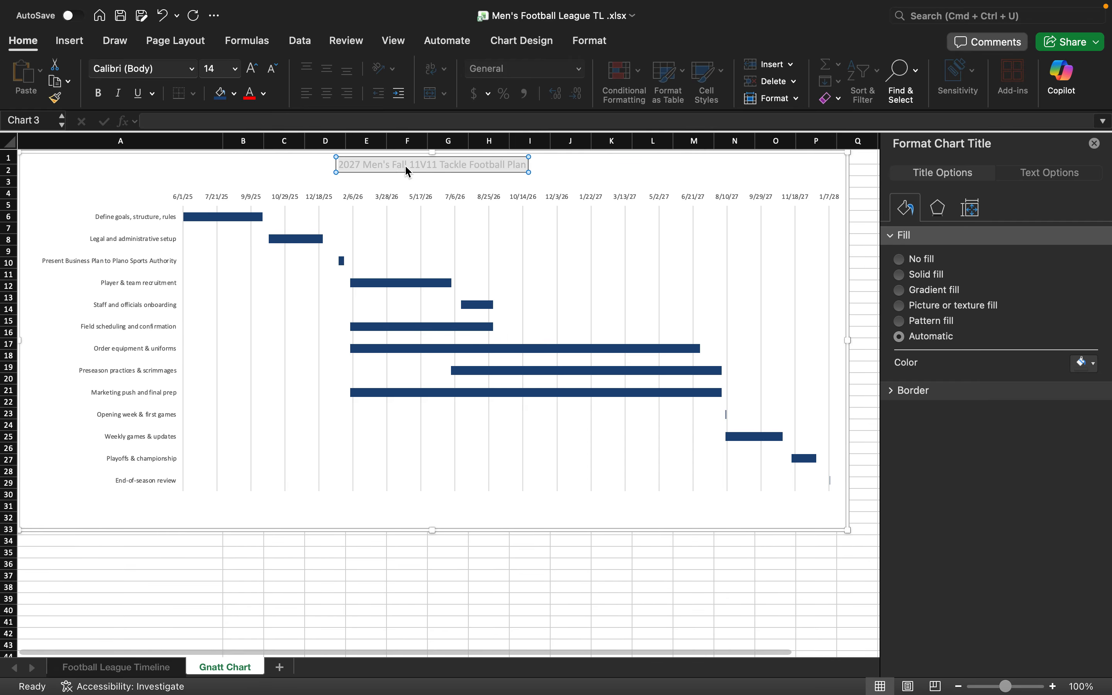
{"action": "left_click", "coordinate": [148, 669]}
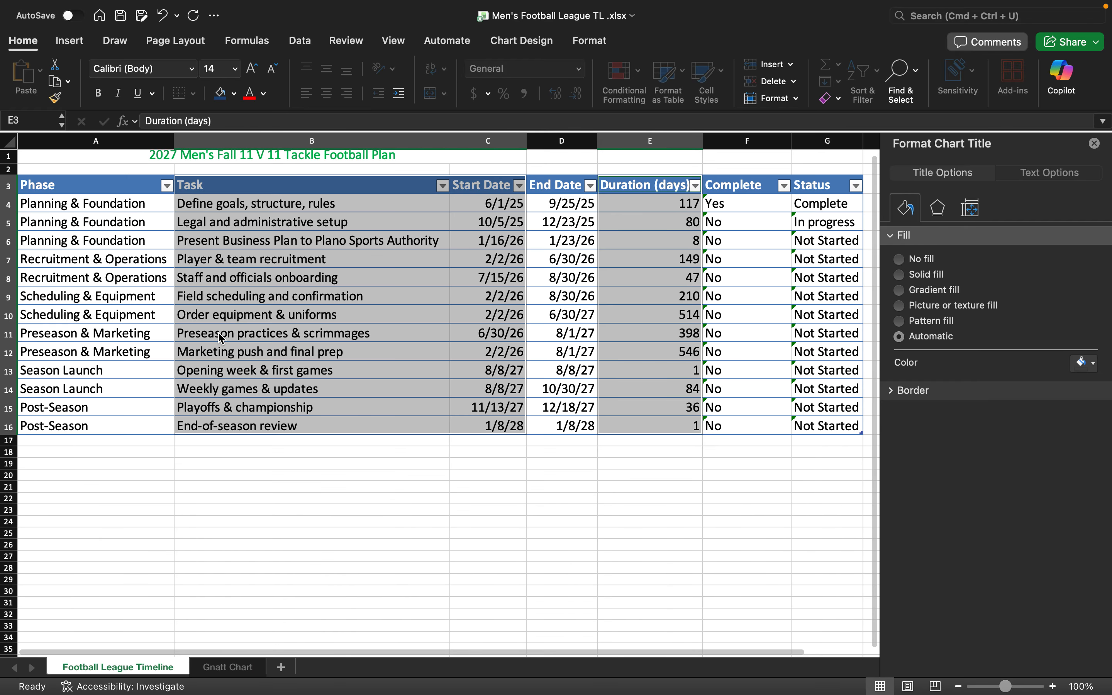
{"action": "left_click", "coordinate": [211, 158]}
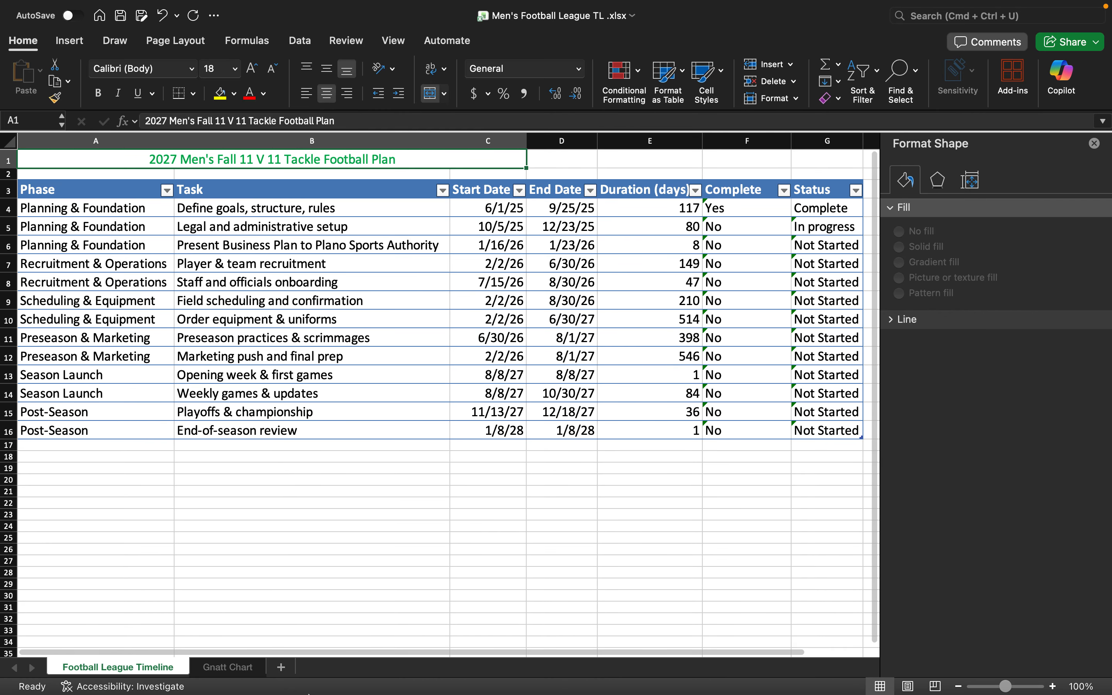
{"action": "left_click", "coordinate": [250, 672]}
{"action": "left_click", "coordinate": [418, 171]}
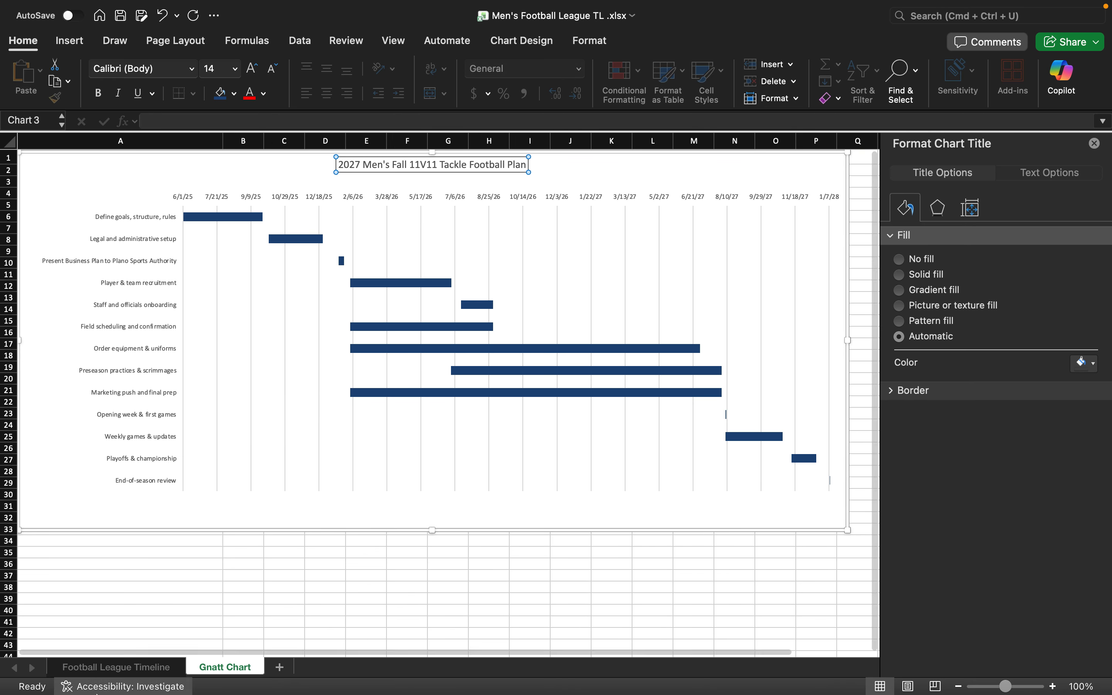
{"action": "left_click", "coordinate": [116, 667]}
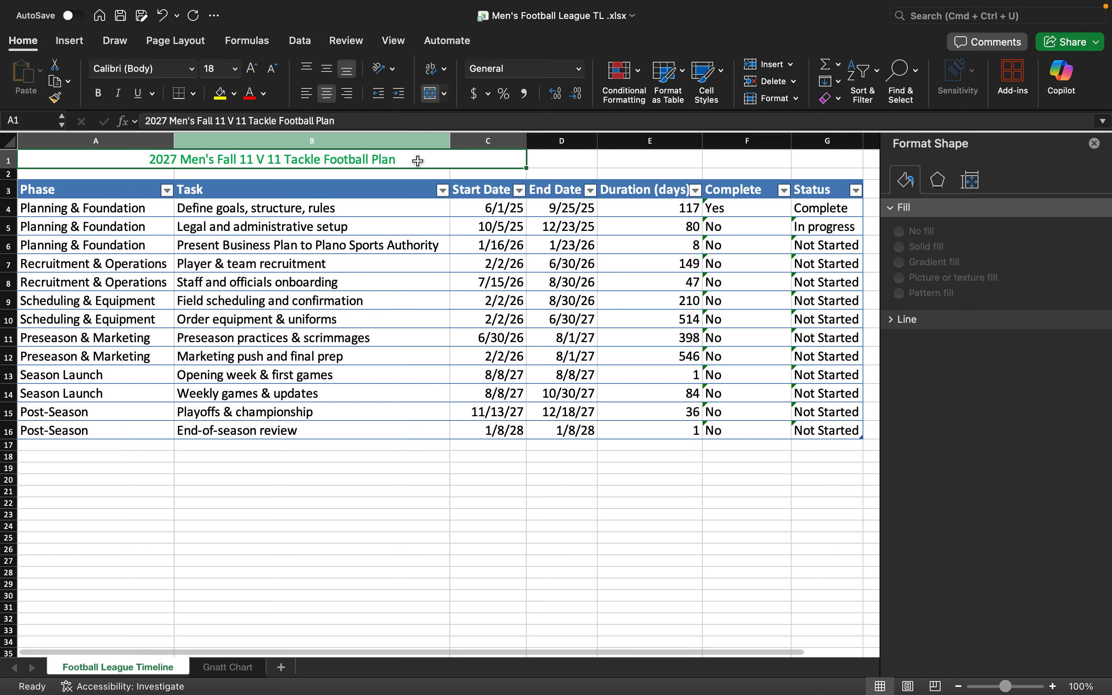
{"action": "left_click", "coordinate": [249, 674]}
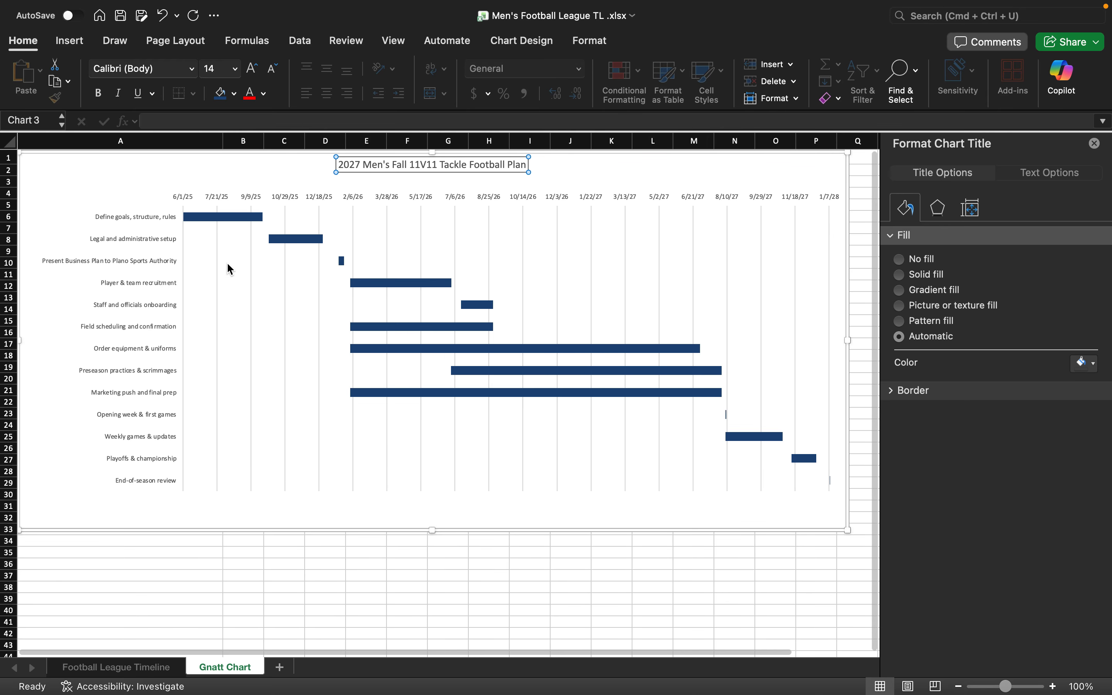
{"action": "left_click", "coordinate": [114, 668]}
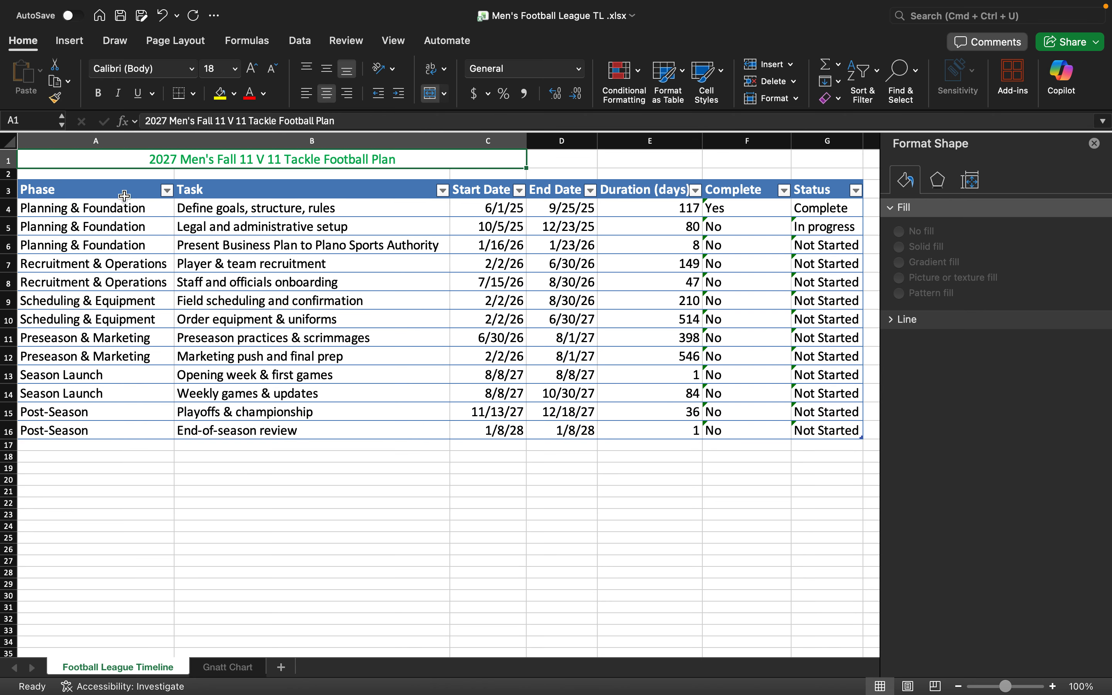
{"action": "left_click", "coordinate": [678, 84]}
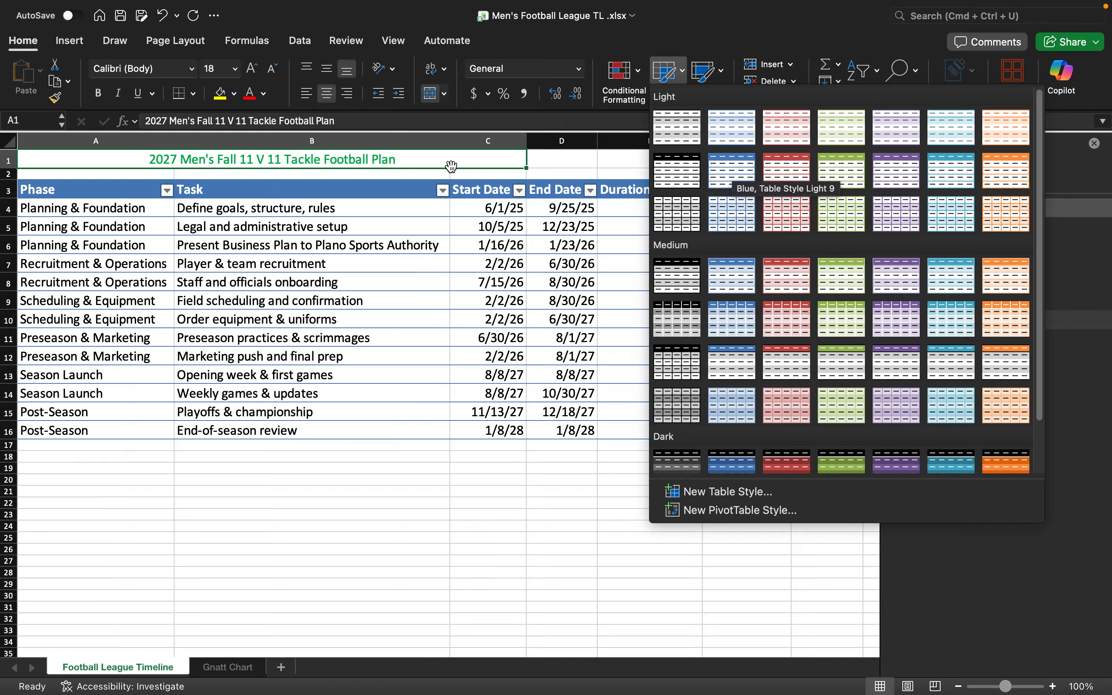
{"action": "left_click", "coordinate": [165, 198]}
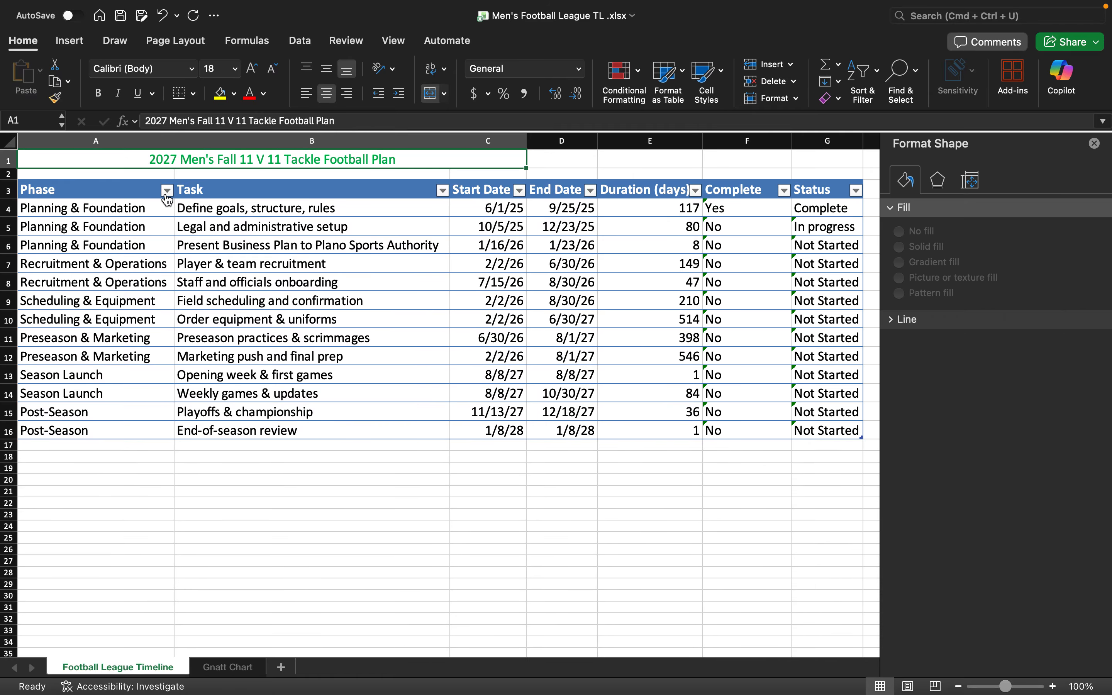
{"action": "left_click", "coordinate": [166, 195]}
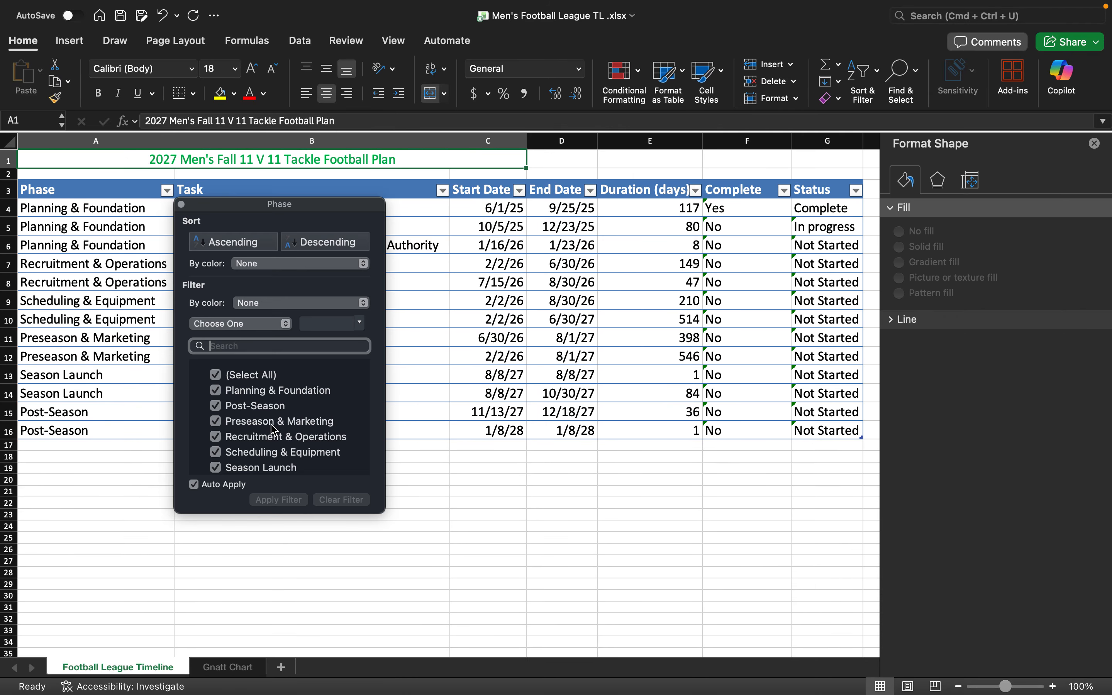
{"action": "scroll", "coordinate": [274, 429], "scroll_direction": "down", "scroll_amount": 1}
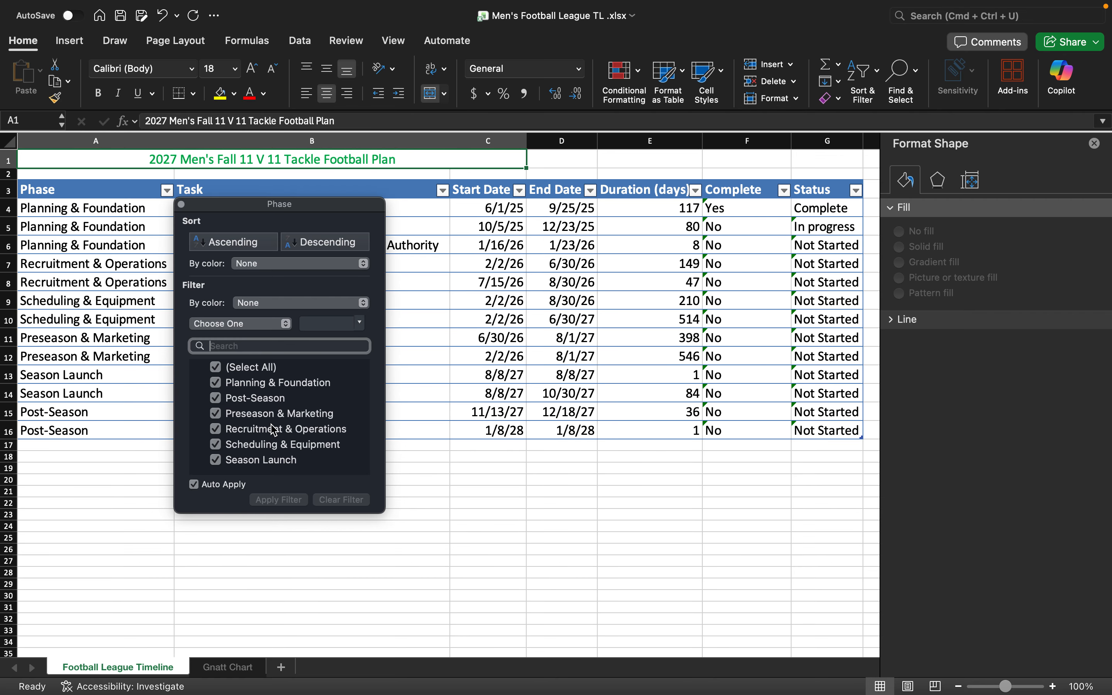
{"action": "left_click", "coordinate": [215, 370]}
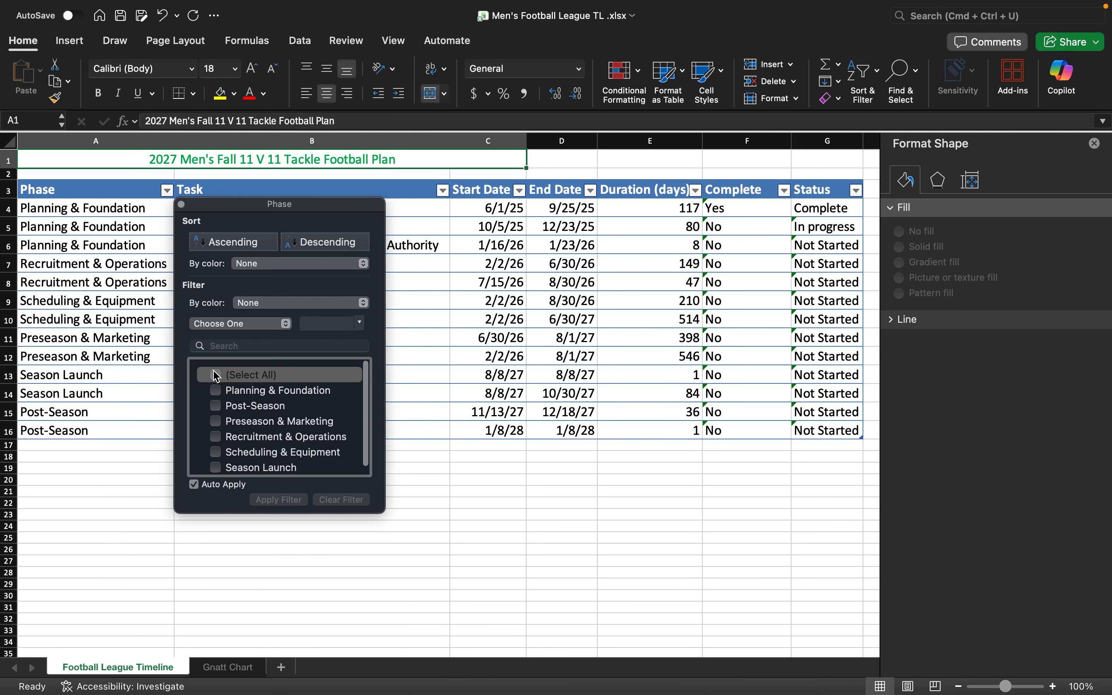
{"action": "left_click", "coordinate": [216, 384]}
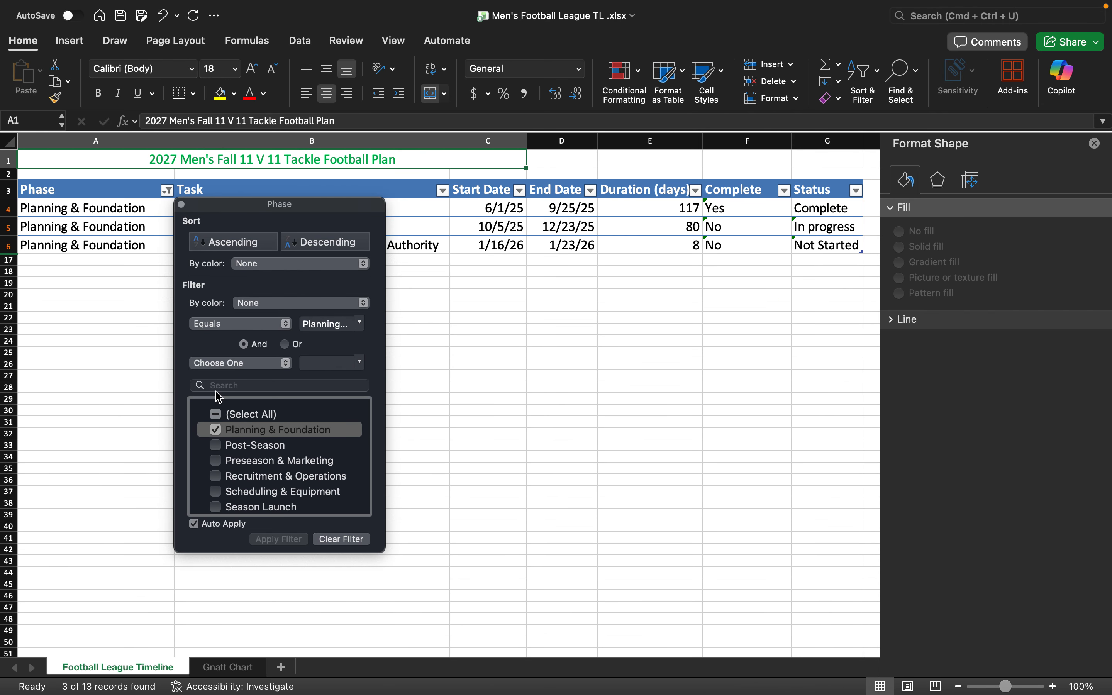
{"action": "left_click", "coordinate": [218, 445]}
{"action": "left_click", "coordinate": [217, 431]}
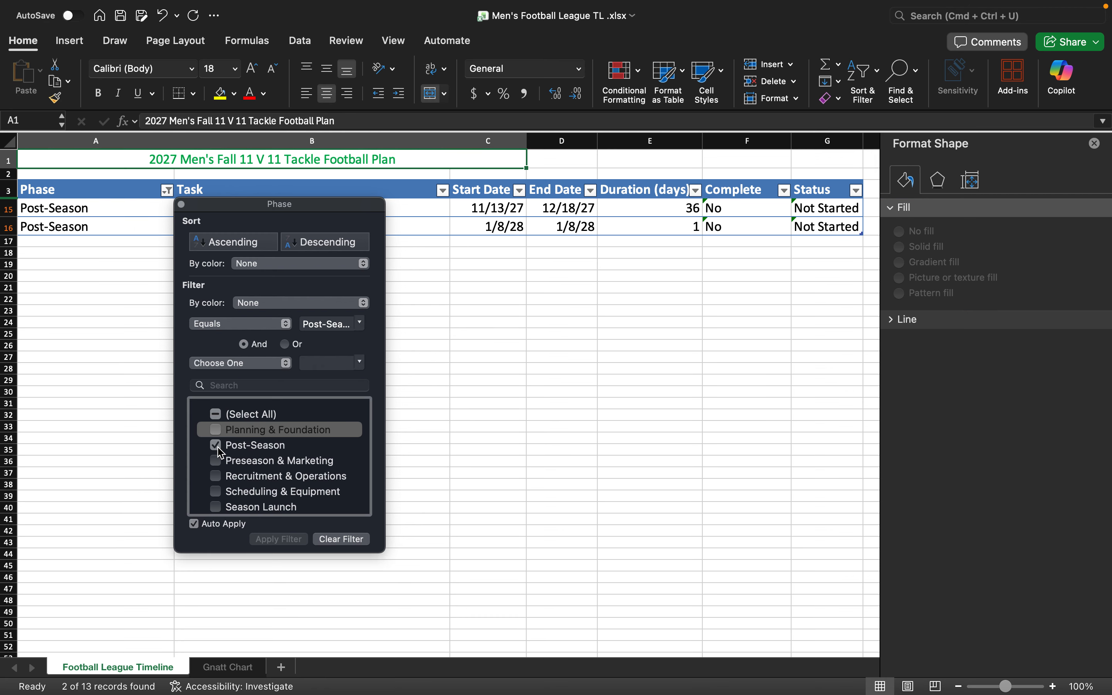
{"action": "left_click", "coordinate": [219, 418]}
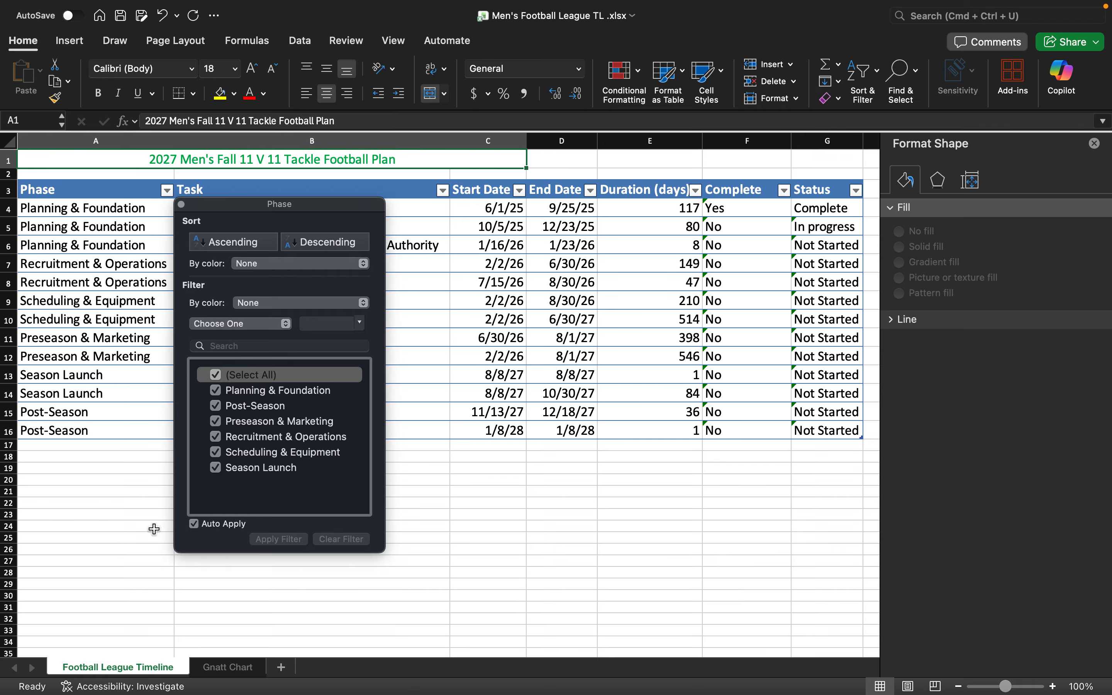
{"action": "left_click", "coordinate": [140, 551]}
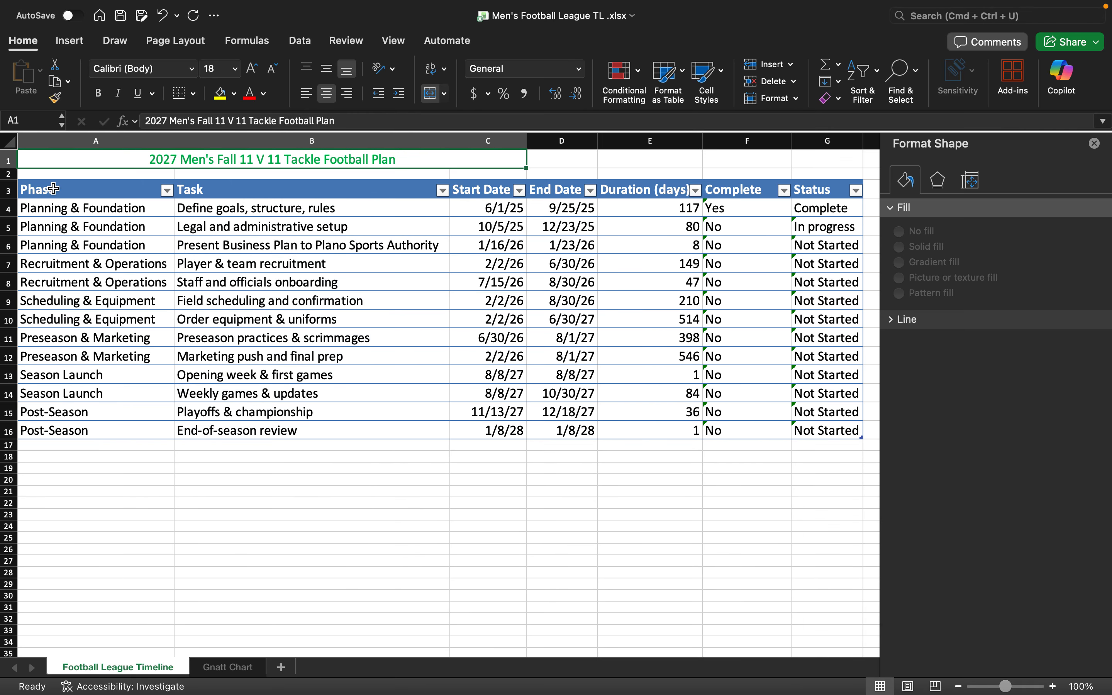
- Fill the Complete task row green, keeping its text black
{"action": "left_click_drag", "start_coordinate": [51, 207], "coordinate": [818, 209]}
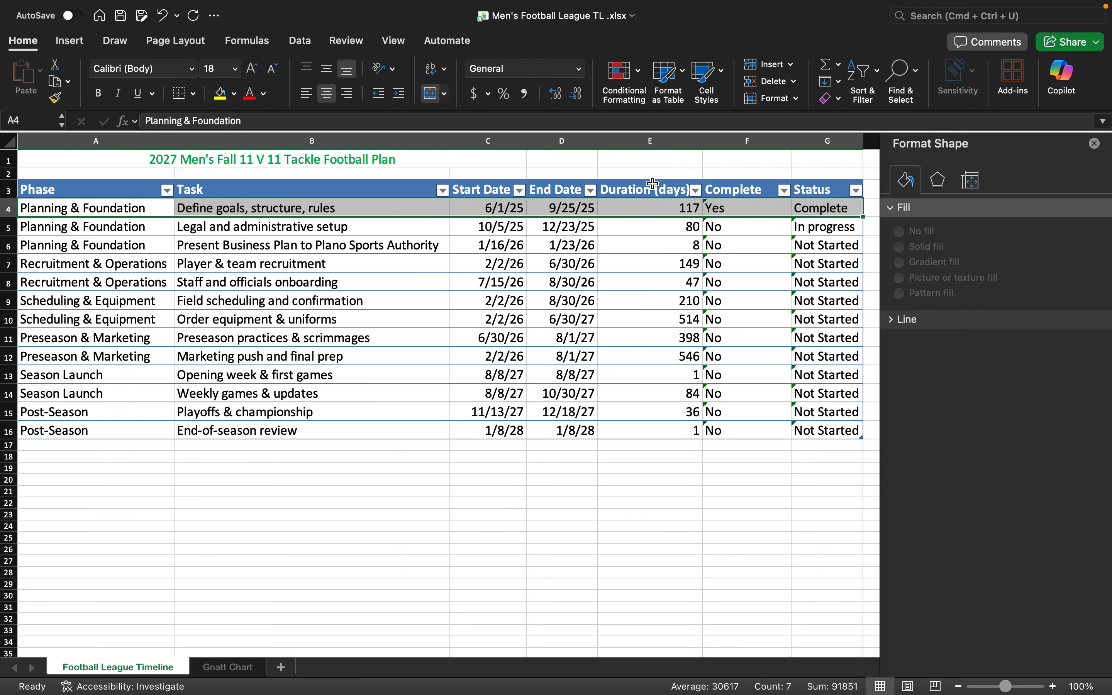
{"action": "left_click", "coordinate": [264, 94]}
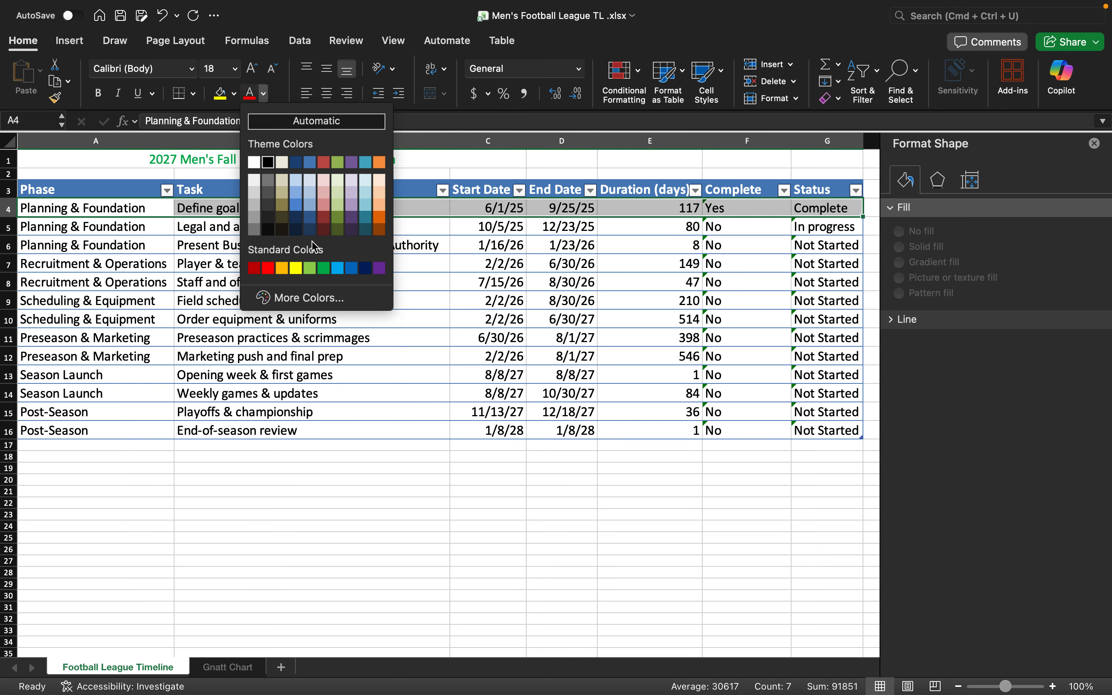
{"action": "left_click", "coordinate": [325, 268]}
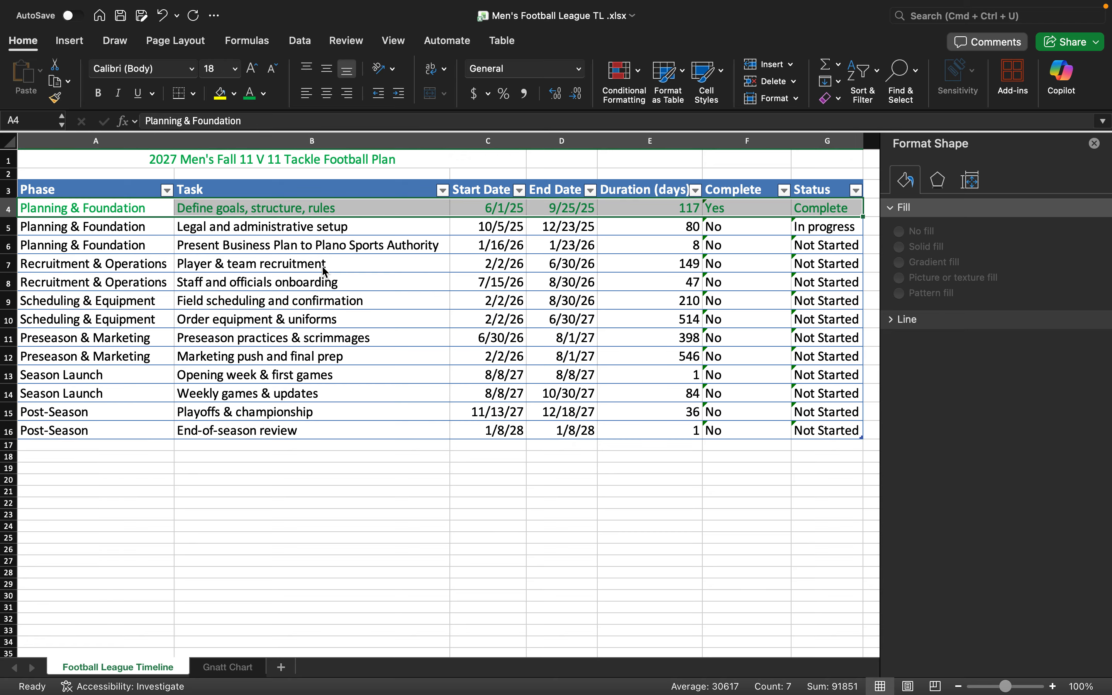
{"action": "left_click", "coordinate": [264, 94]}
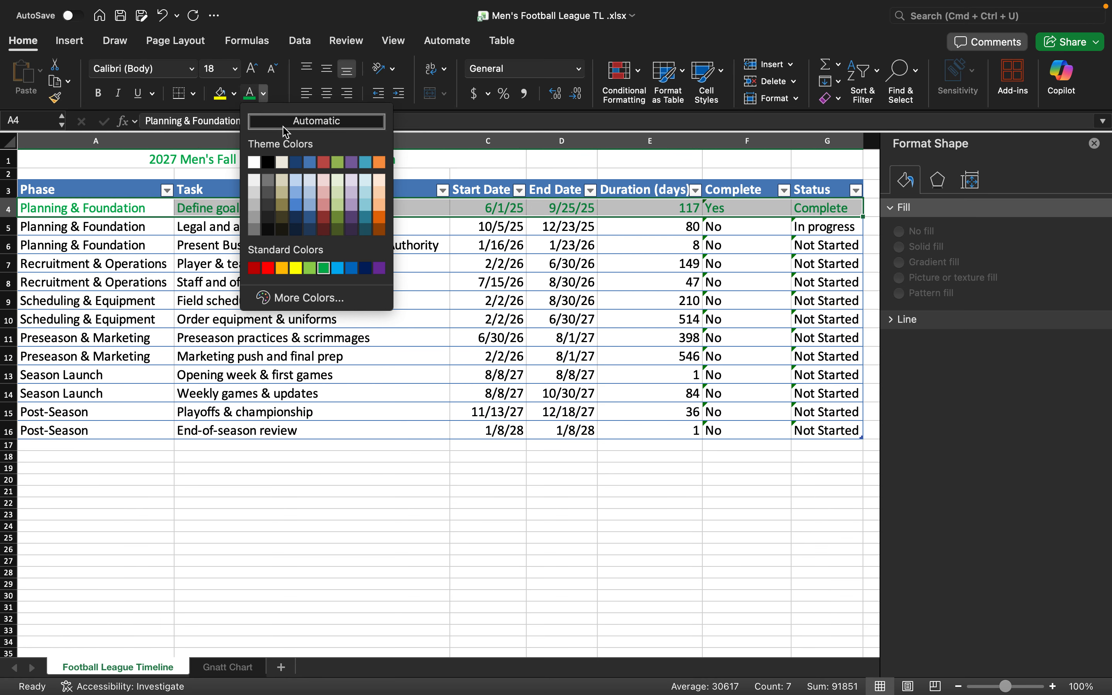
{"action": "left_click", "coordinate": [268, 161]}
{"action": "left_click", "coordinate": [235, 97]}
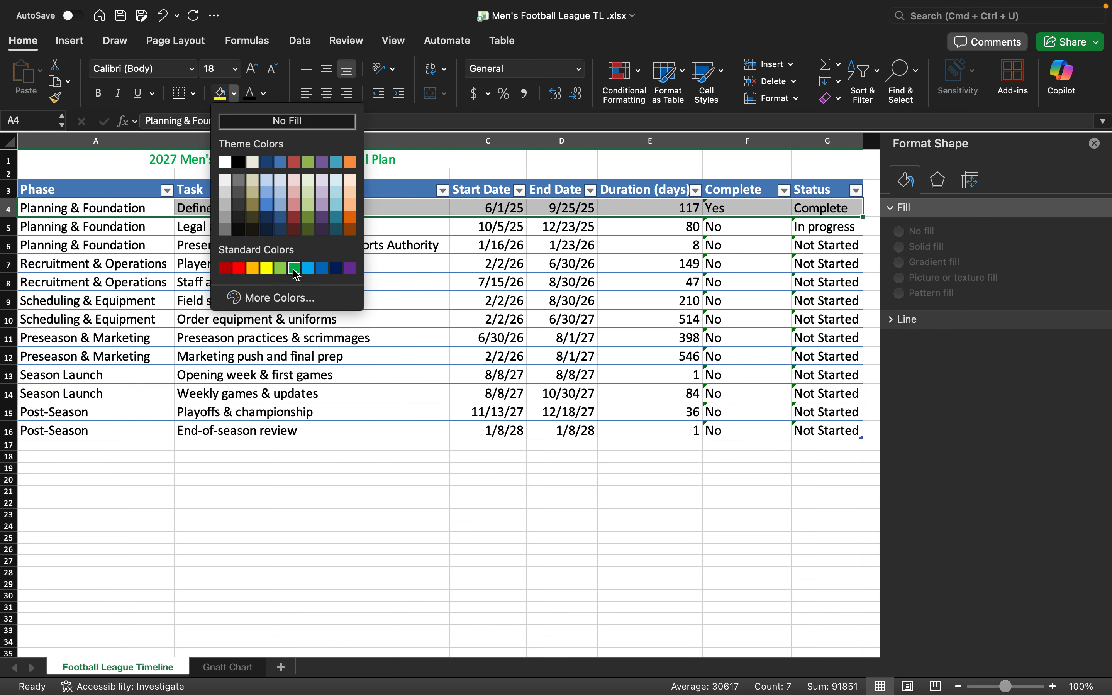
{"action": "left_click", "coordinate": [294, 270]}
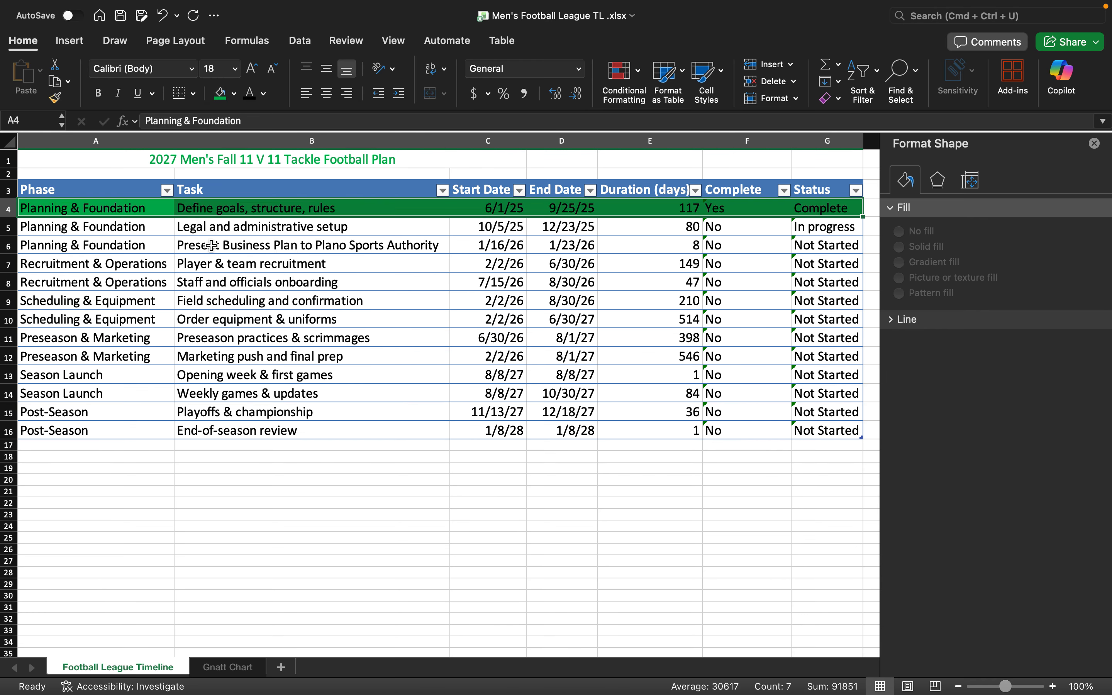
- Fill the In progress row yellow and the Not Started rows 6–16 red
{"action": "left_click_drag", "start_coordinate": [72, 229], "coordinate": [803, 226]}
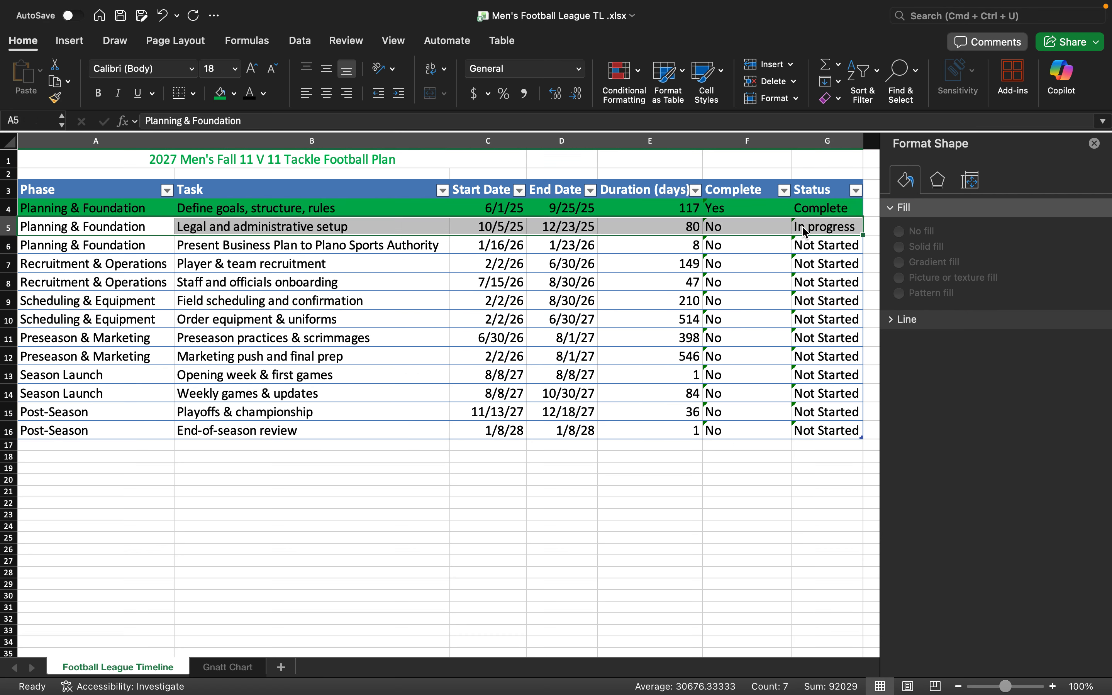
{"action": "left_click", "coordinate": [235, 96]}
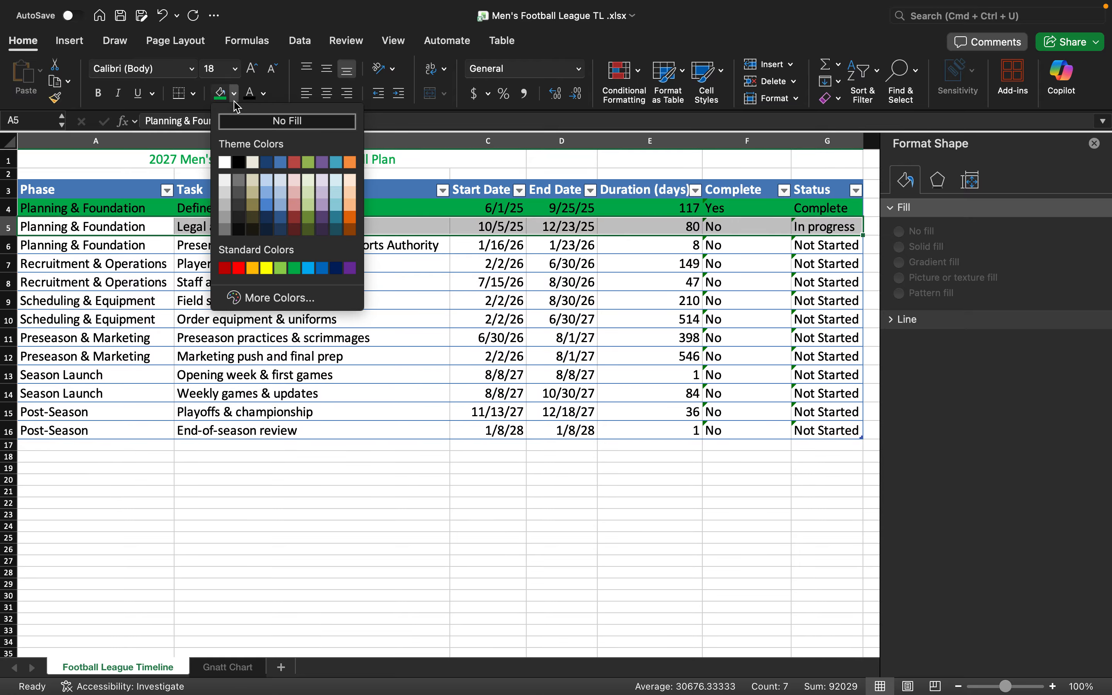
{"action": "left_click", "coordinate": [269, 268]}
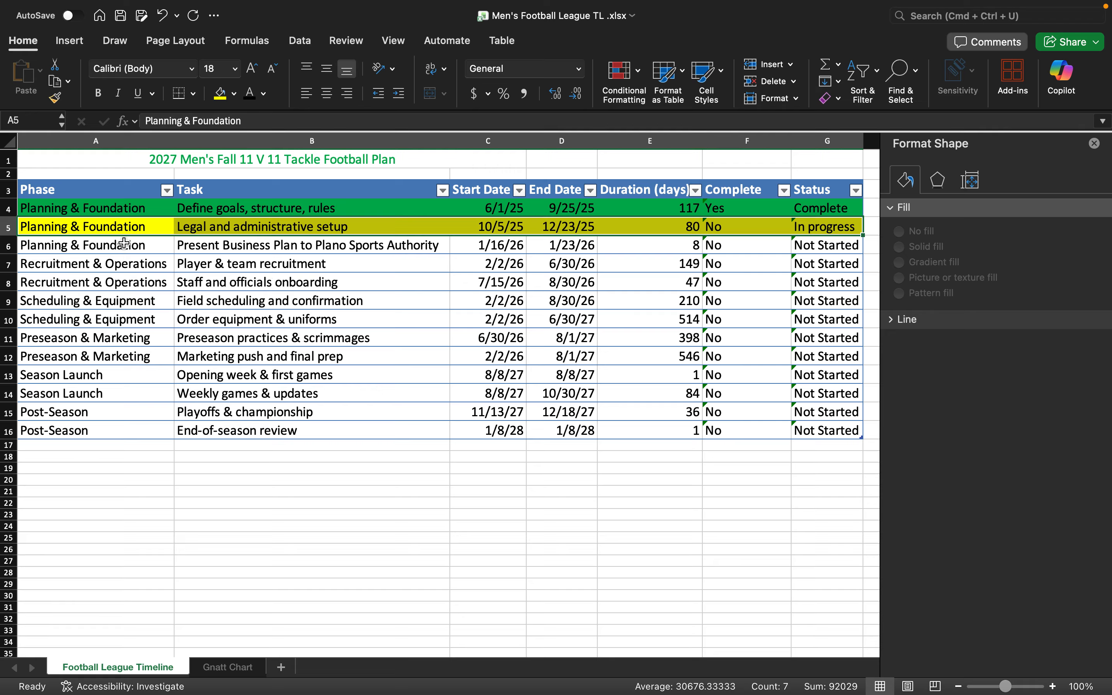
{"action": "left_click_drag", "start_coordinate": [128, 251], "coordinate": [827, 433]}
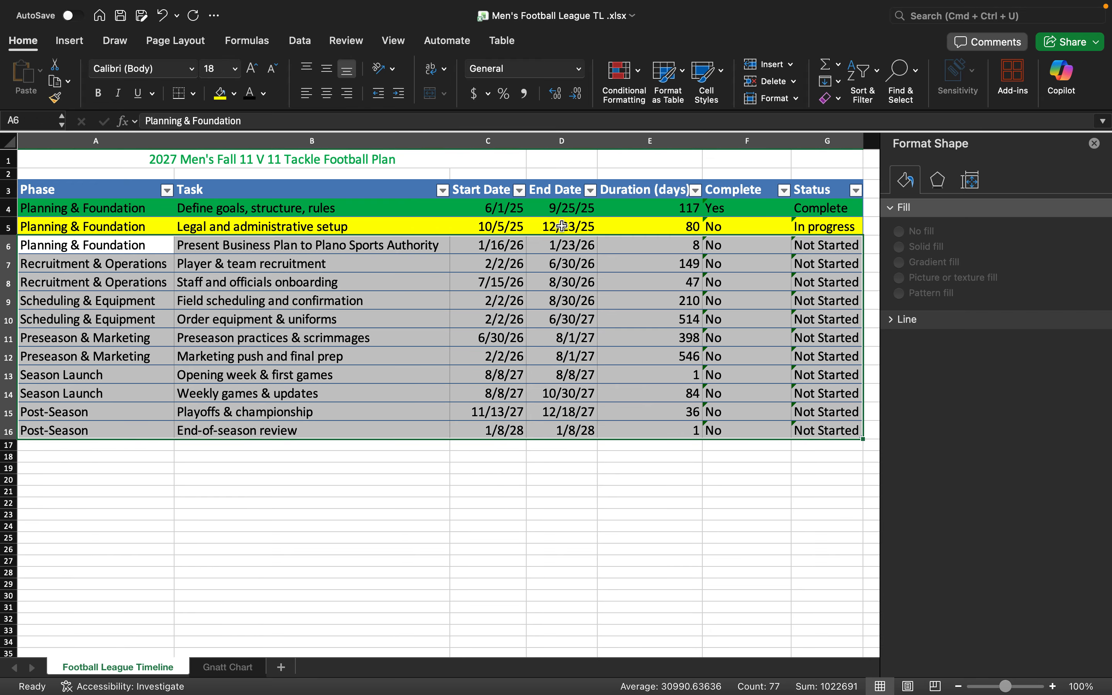
{"action": "left_click", "coordinate": [234, 94]}
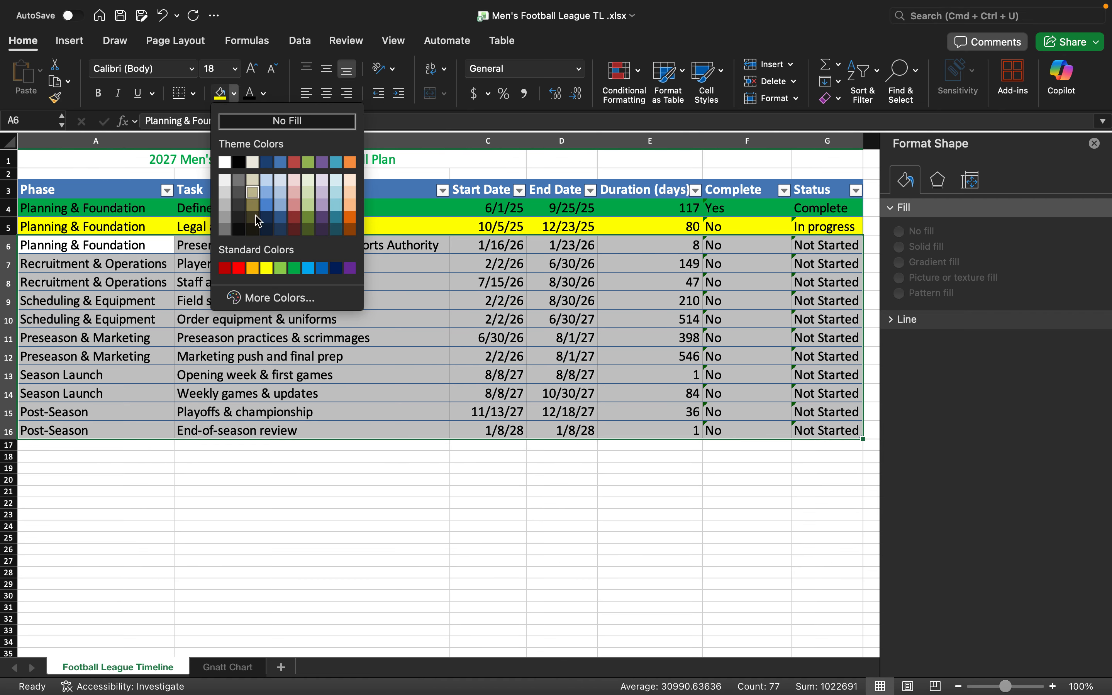
{"action": "left_click", "coordinate": [243, 272]}
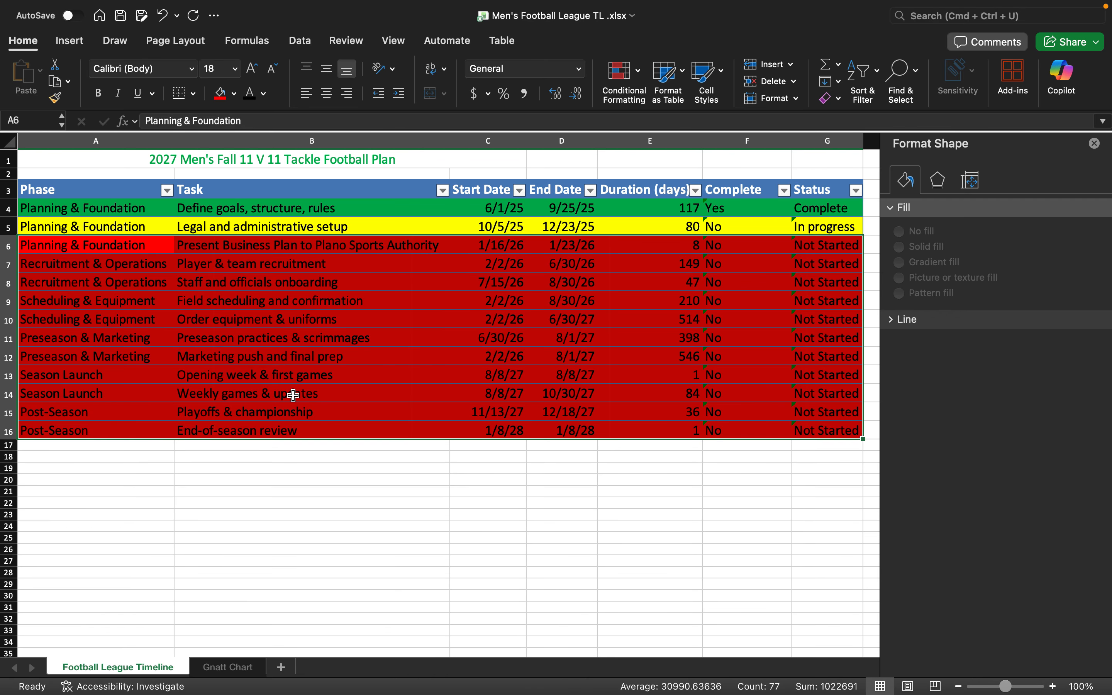
{"action": "left_click", "coordinate": [308, 566]}
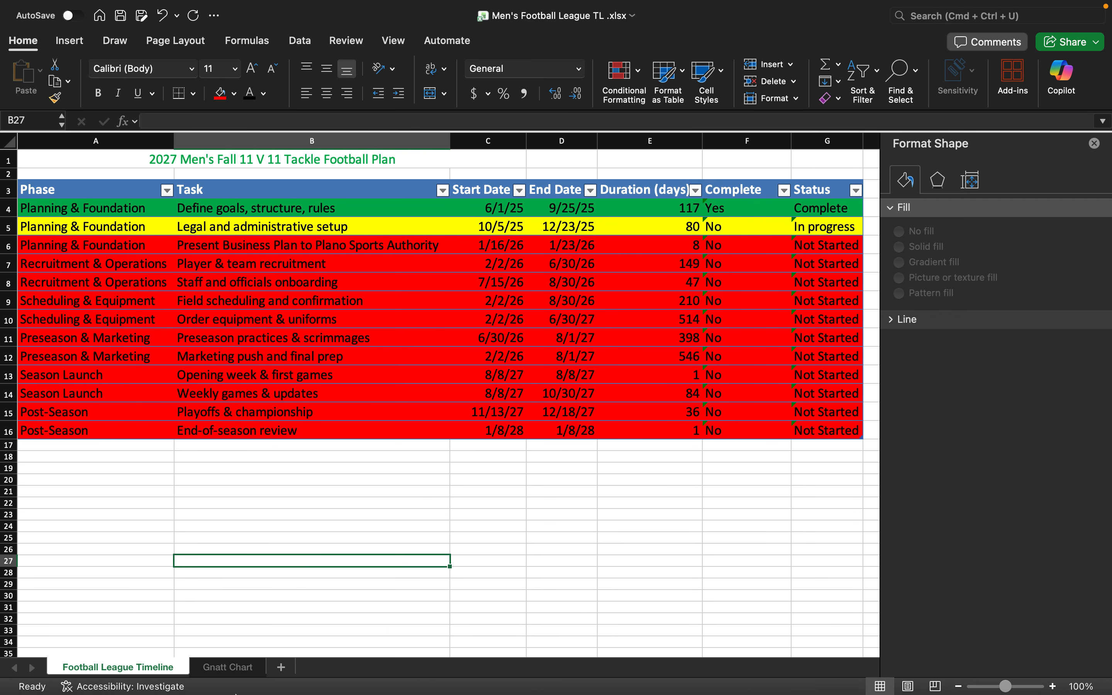
- Fill only the Present Business Plan bar segment yellow, then return to Football League Timeline
{"action": "left_click", "coordinate": [234, 667]}
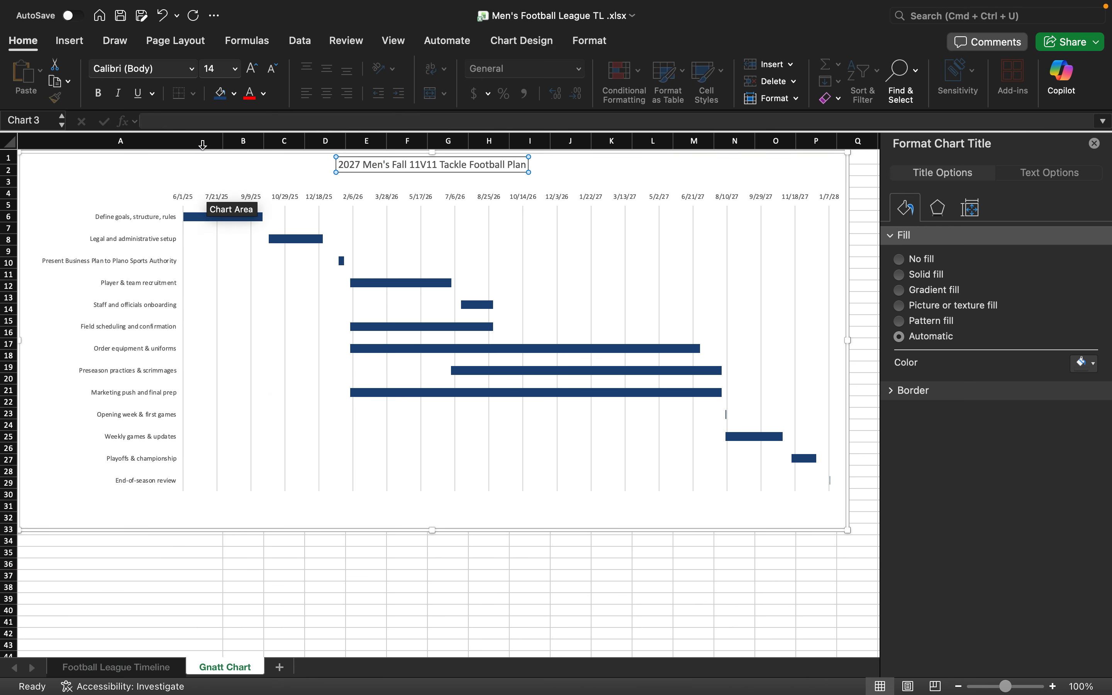
{"action": "left_click", "coordinate": [299, 239]}
{"action": "left_click", "coordinate": [246, 263]}
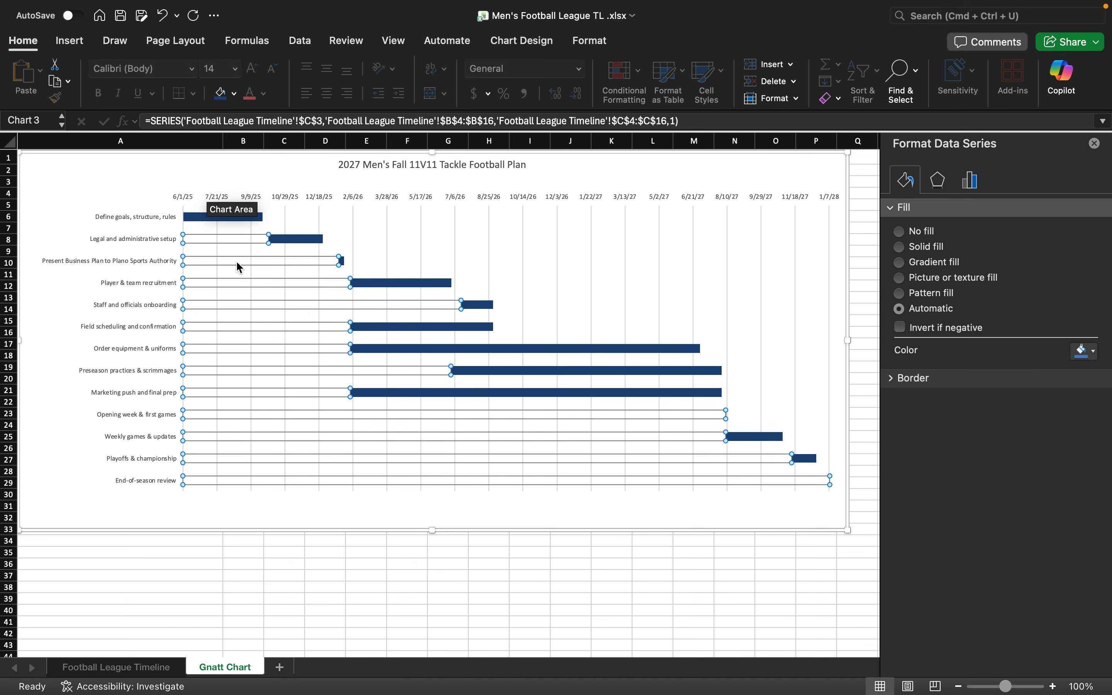
{"action": "left_click", "coordinate": [232, 263]}
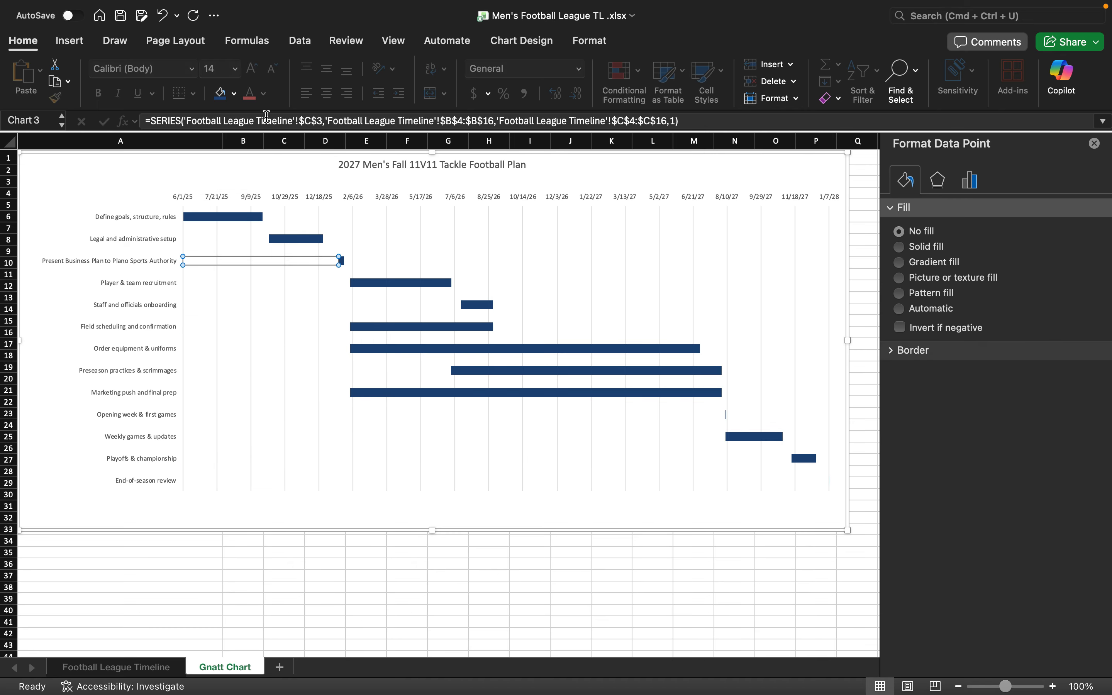
{"action": "left_click", "coordinate": [234, 93]}
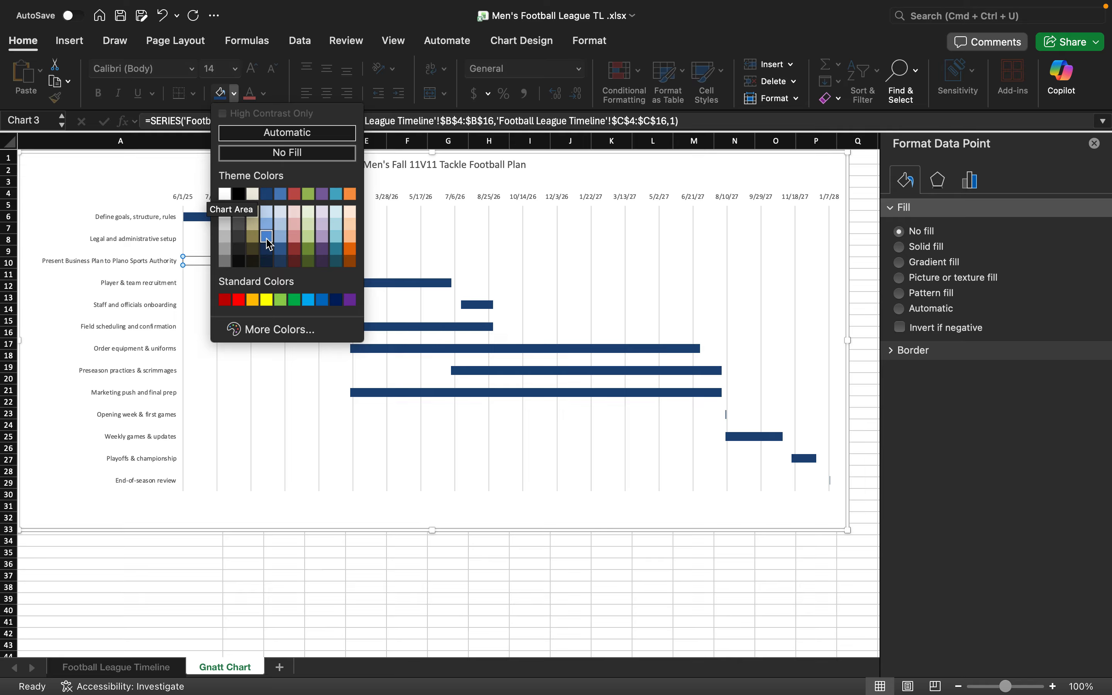
{"action": "left_click", "coordinate": [267, 300]}
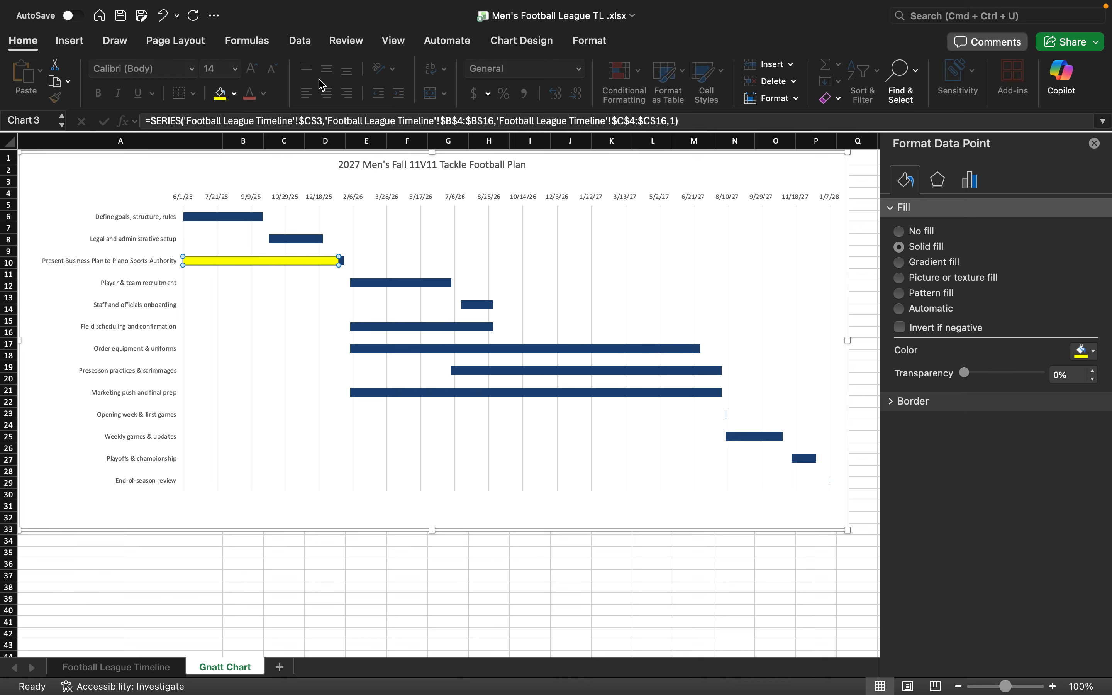
{"action": "left_click", "coordinate": [316, 271]}
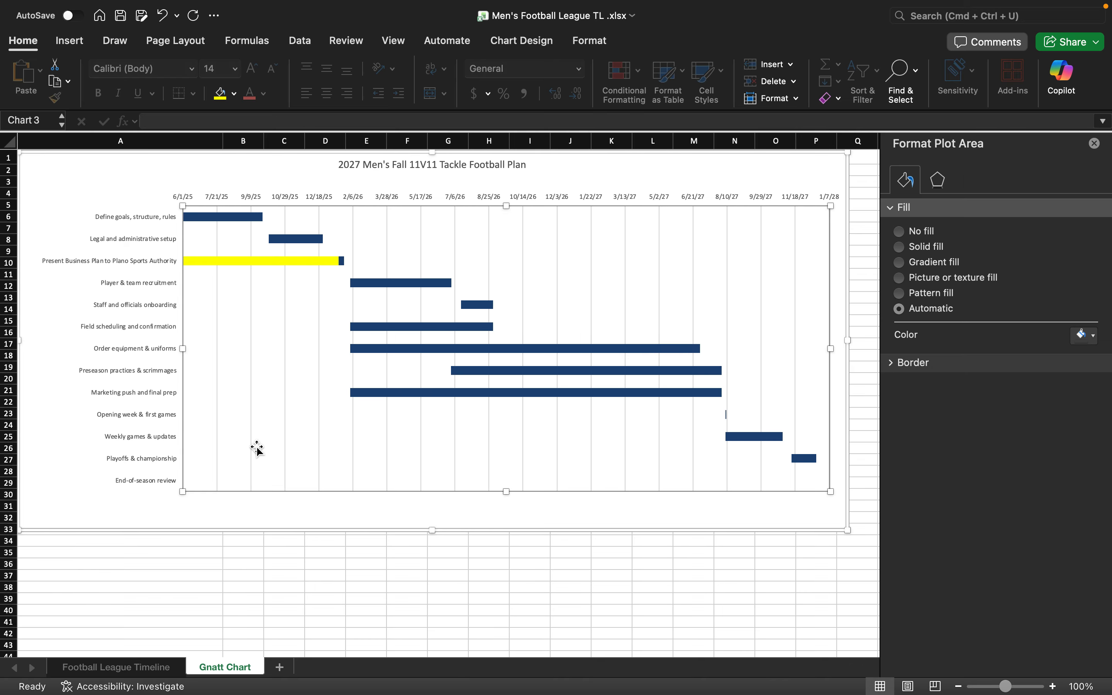
{"action": "left_click", "coordinate": [141, 671]}
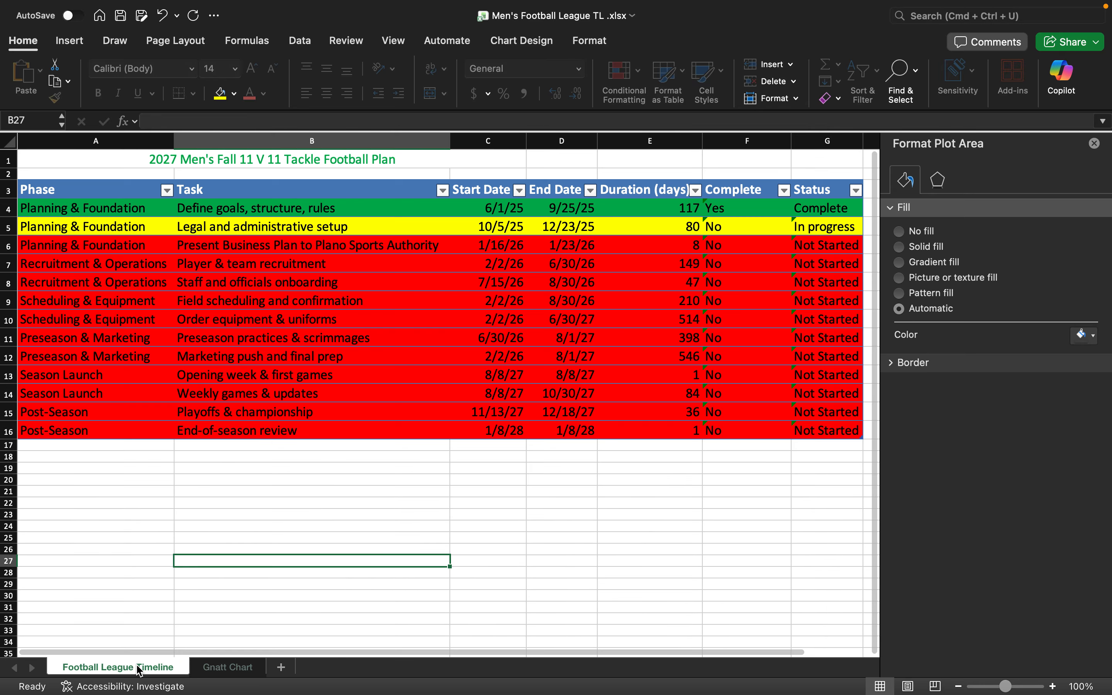